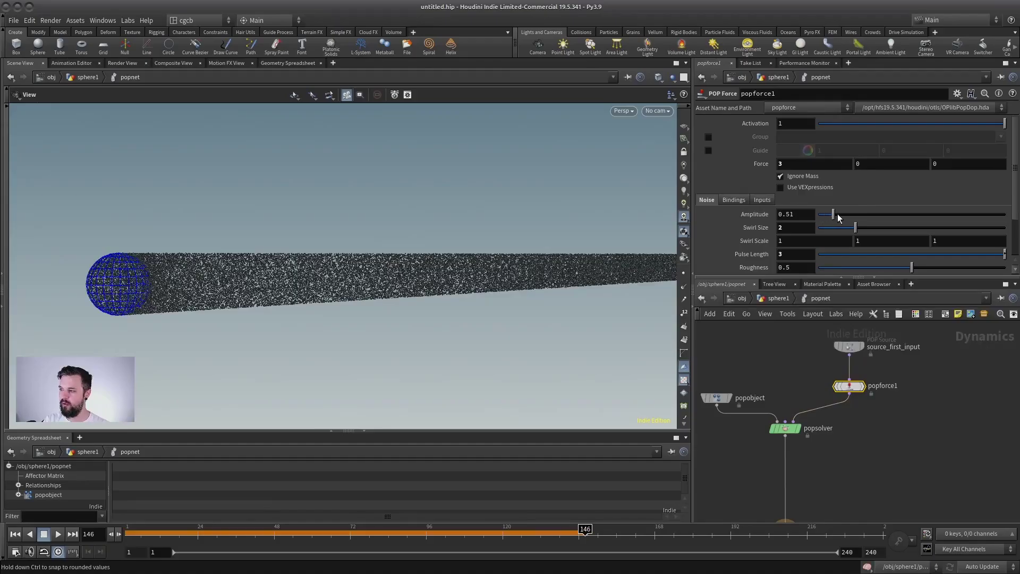
Step: Play the particle simulation from the first frame to review the POP Force noise, and rewind it
left_click(15, 534)
left_click(58, 534)
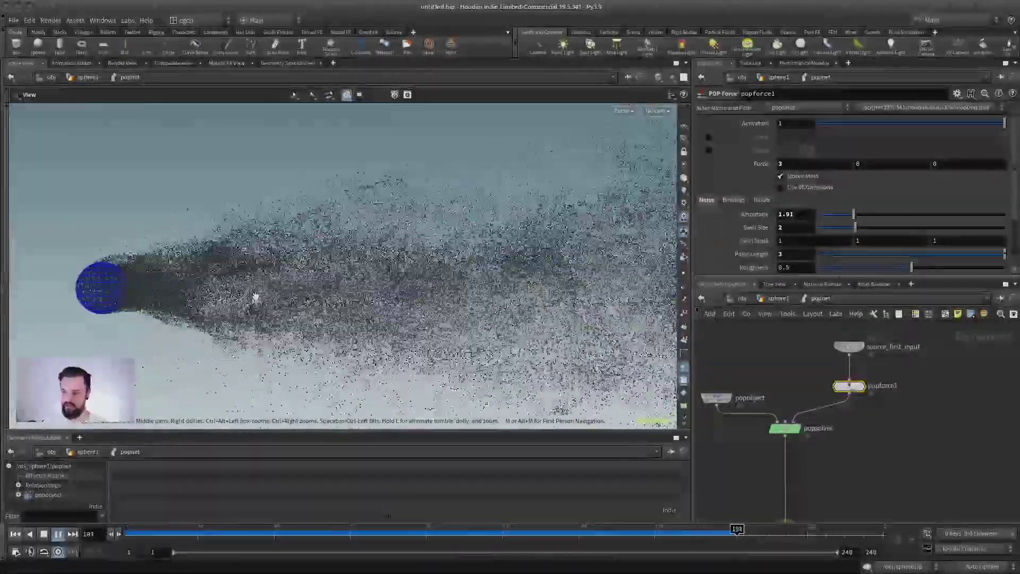
left_click(43, 534)
left_click(15, 534)
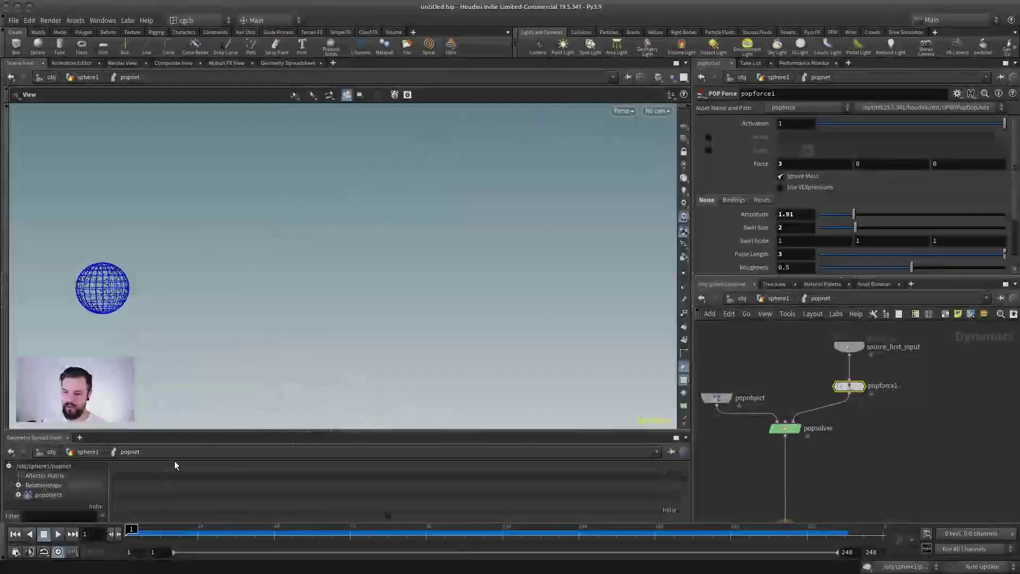
Step: Add a POP Wind node beside popforce1 in the POP network
scroll(885, 416, "up", 2)
key("Tab")
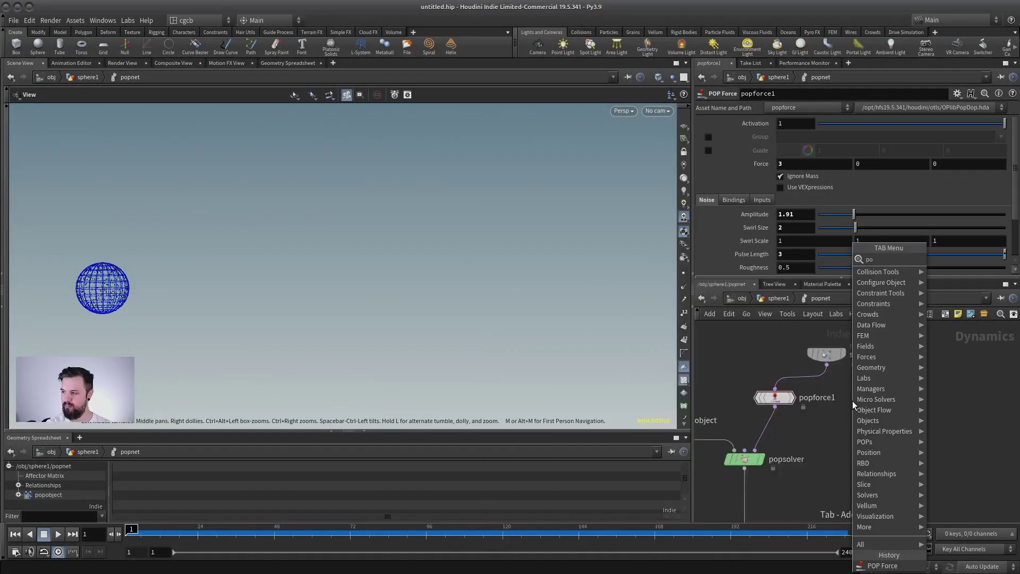
key("Escape")
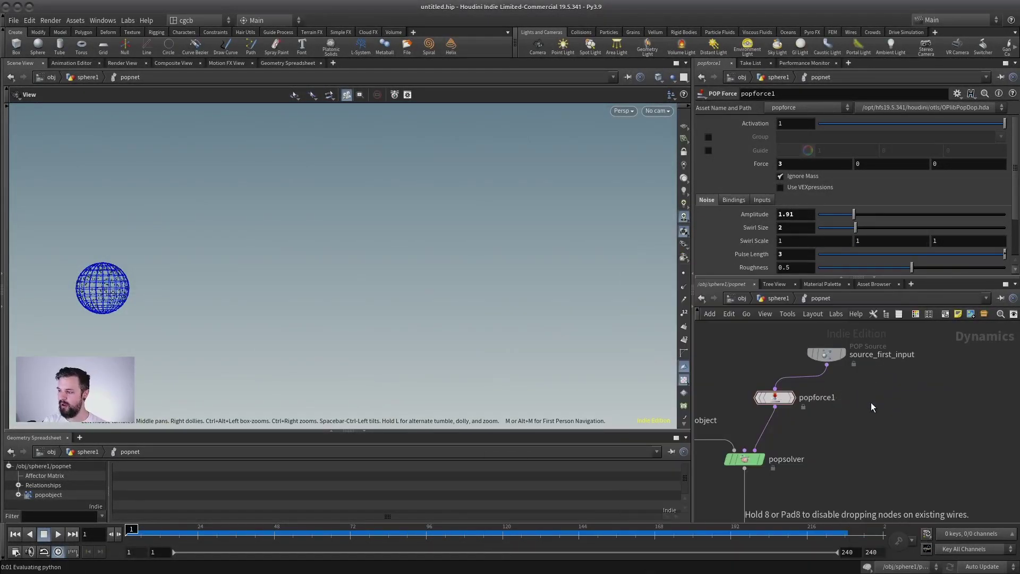
left_click(871, 399)
Step: Compare the popforce1 and popwind1 parameters, and wire popwind1 between source_first_input and popsolver in place of popforce1
left_click(769, 400)
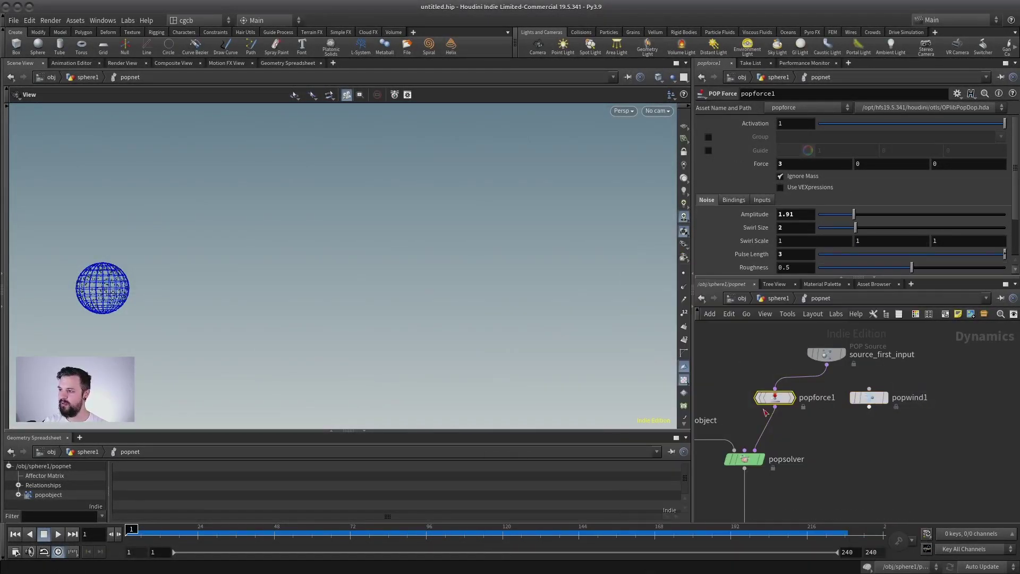
left_click(869, 397)
left_click(786, 398)
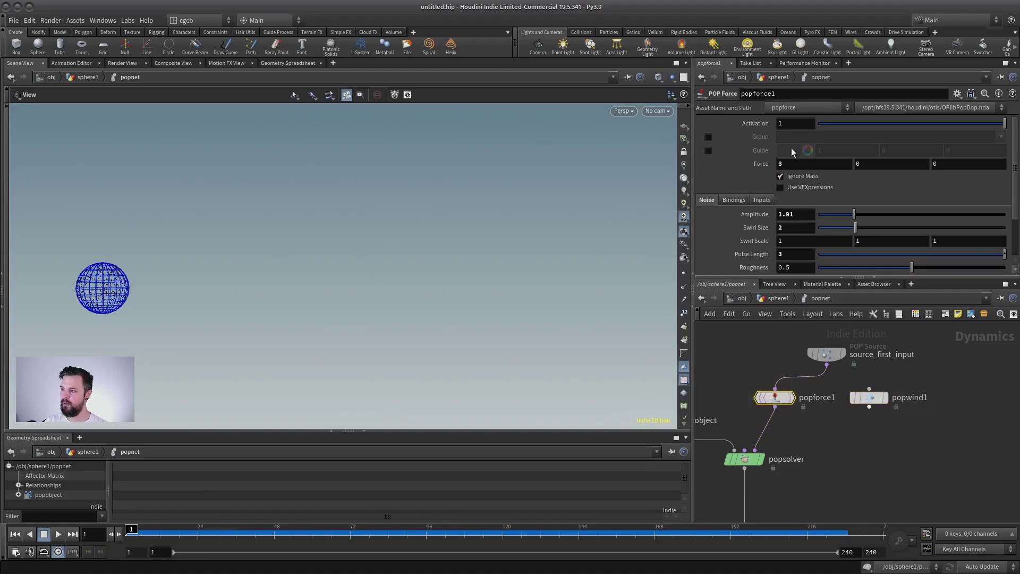
left_click(869, 398)
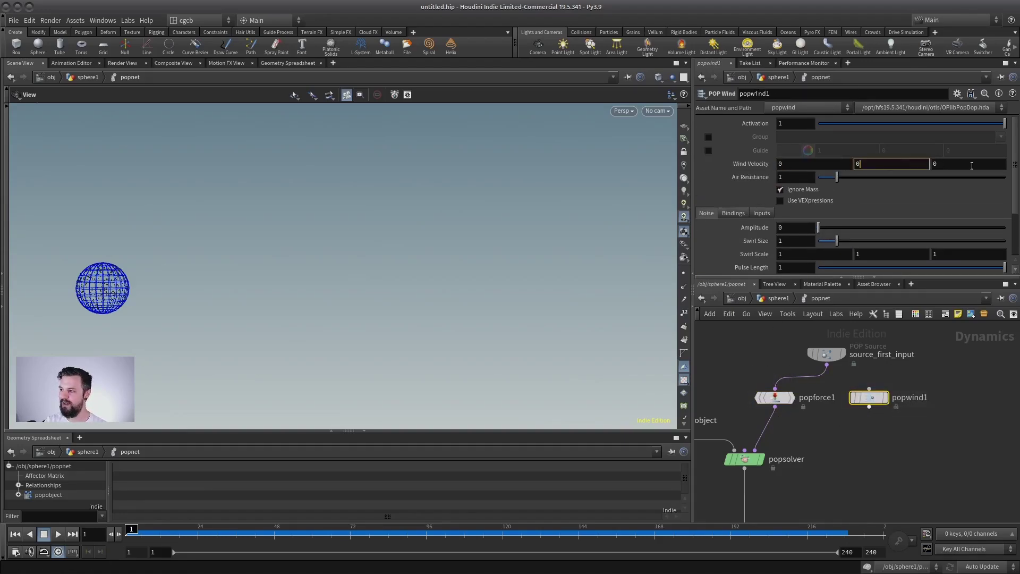
left_click_drag(826, 365, 869, 388)
left_click(869, 407)
left_click(755, 450)
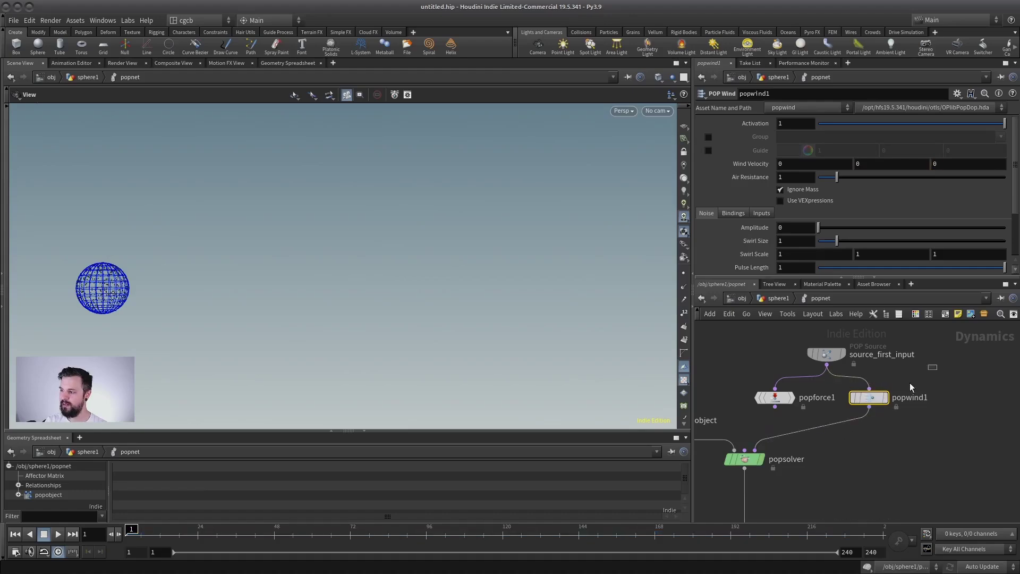
Step: Set popwind1's Wind Velocity to 3 in X and play the simulation
double_click(793, 165)
type("3")
left_click(796, 178)
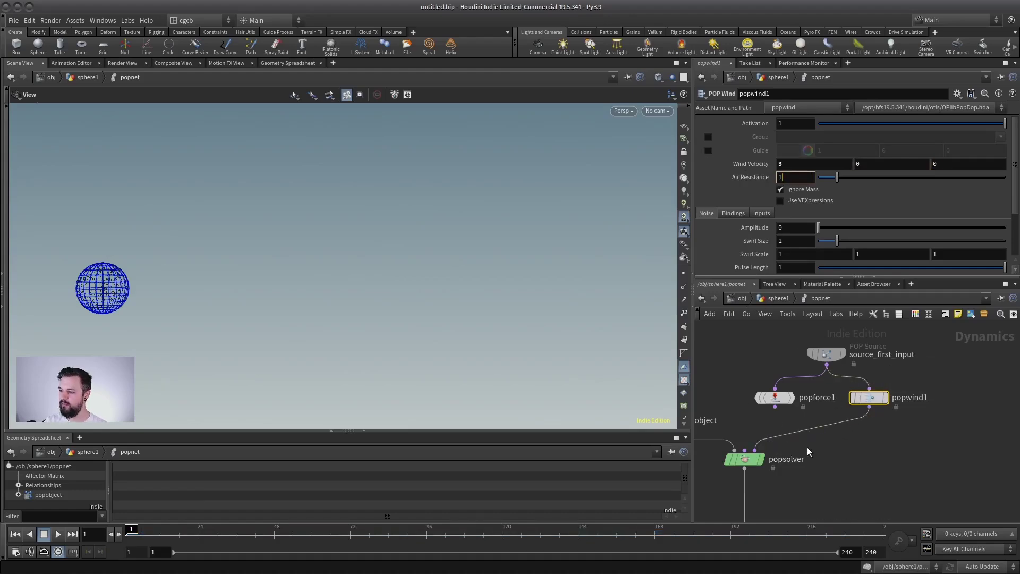
middle_click_drag(735, 389, 749, 363)
left_click(57, 534)
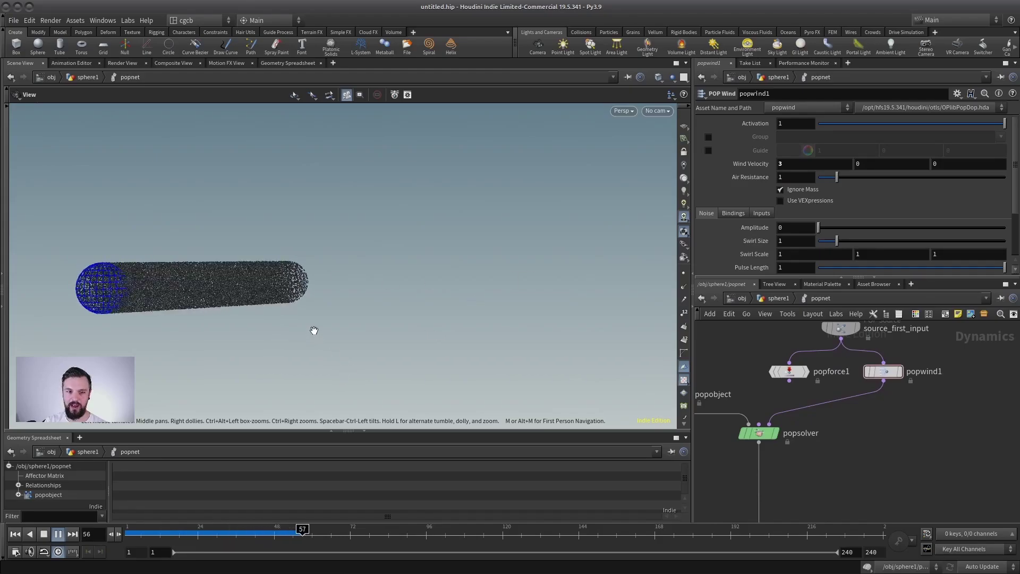
Step: Raise popwind1's noise amplitude to about 1.54, watch the particles, and rewind the simulation
left_click_drag(828, 276, 828, 291)
left_click_drag(818, 227, 847, 232)
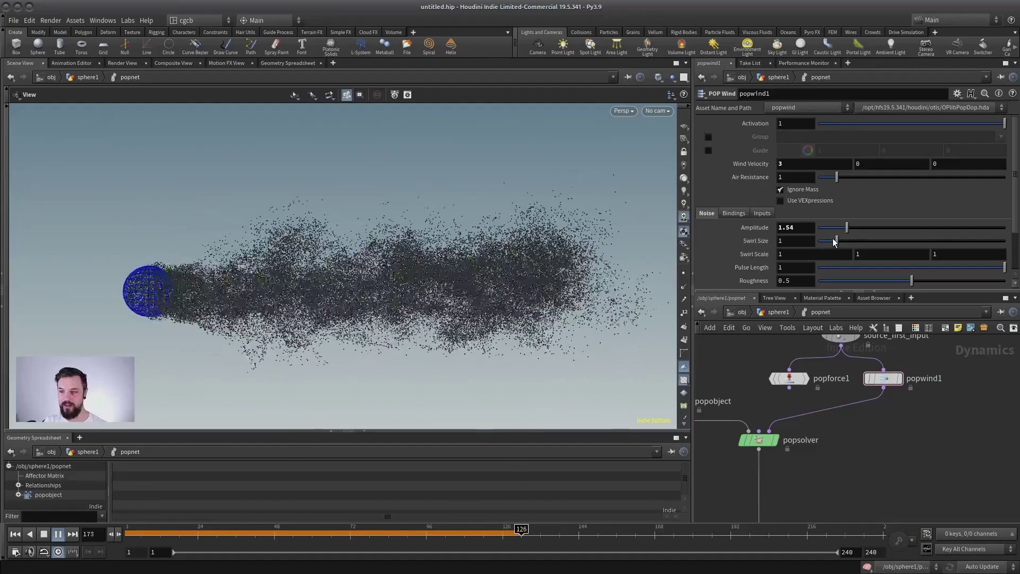
left_click(15, 534)
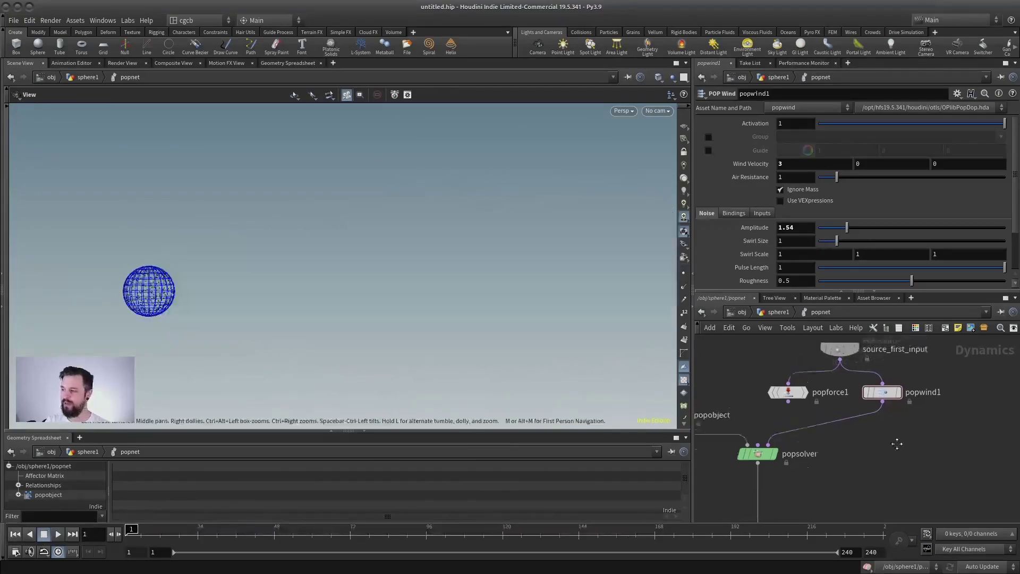
Step: Reconnect popforce1 to popsolver in place of popwind1 and set its noise amplitude to 0
left_click_drag(950, 373, 937, 404)
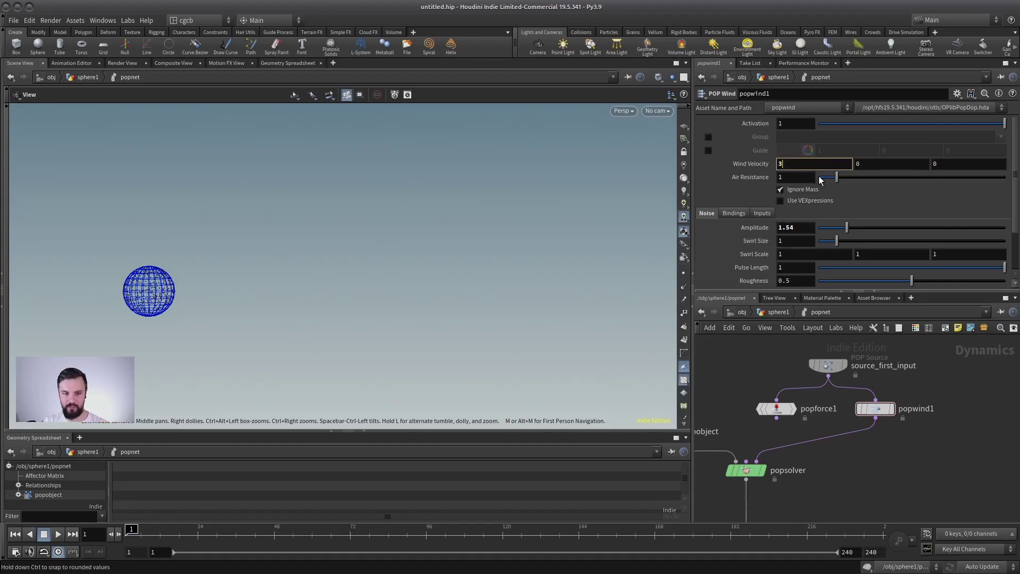
left_click_drag(777, 408, 792, 408)
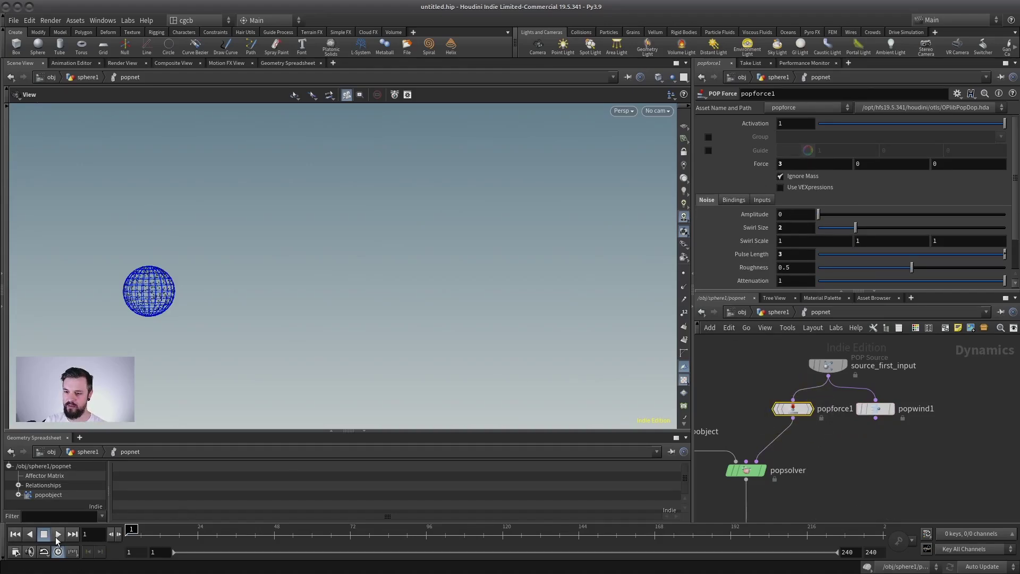
Step: Enlarge the Geometry Spreadsheet, filter the simulation geometry's attributes to v, and play the POP Force simulation to examine the particle velocities
left_click_drag(118, 429, 107, 357)
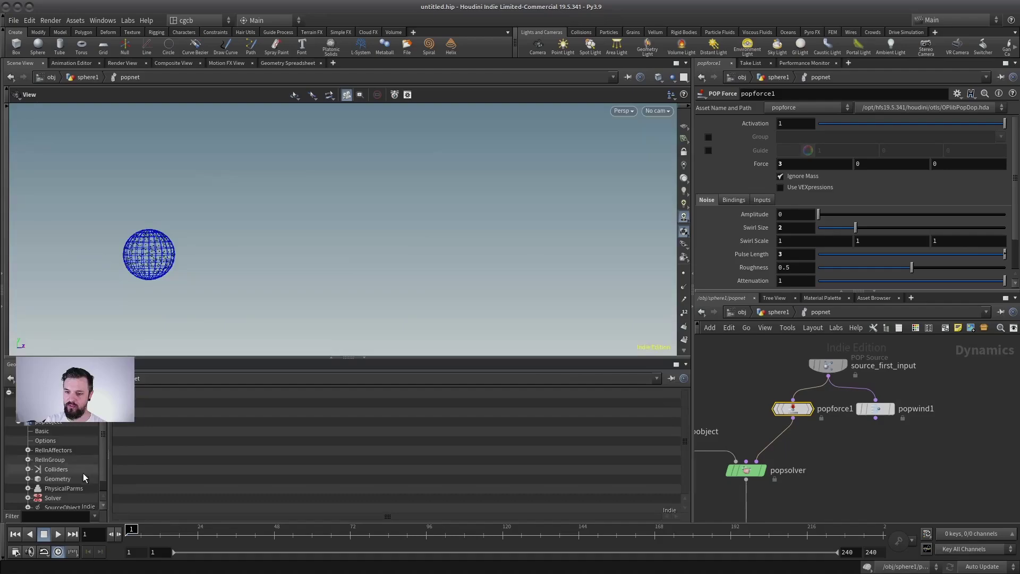
left_click(58, 478)
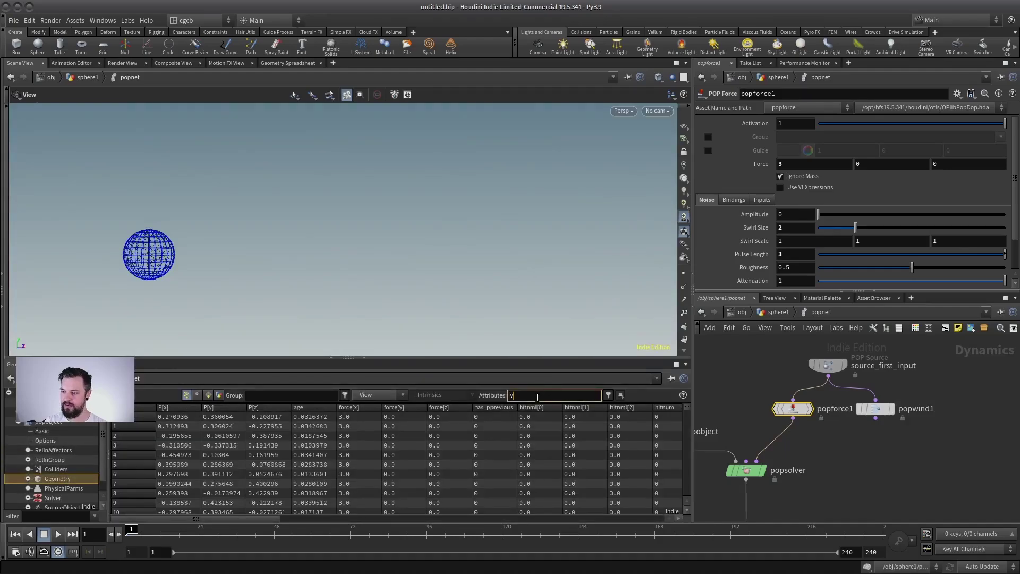
key("Return")
left_click(58, 534)
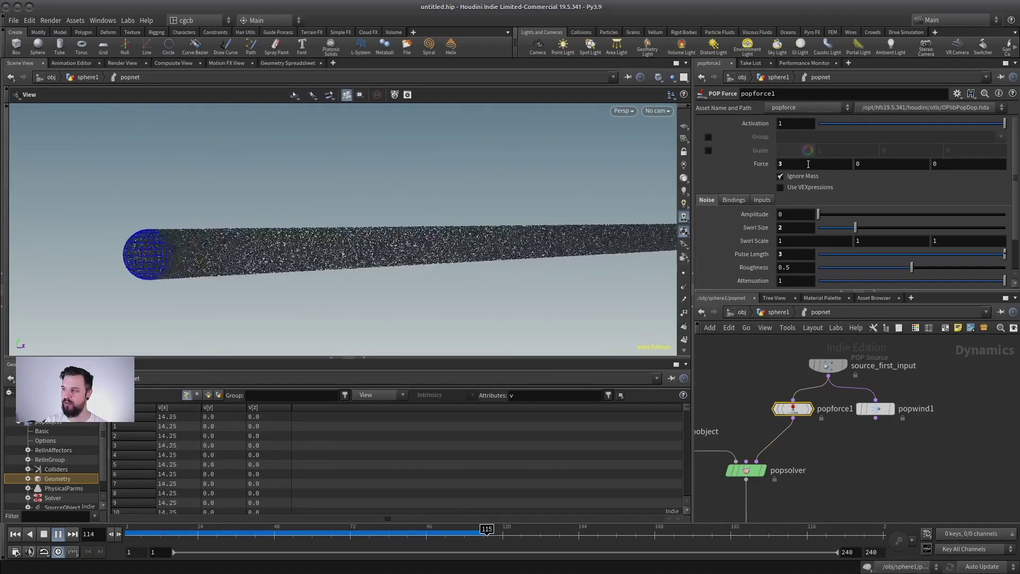
left_click(940, 165)
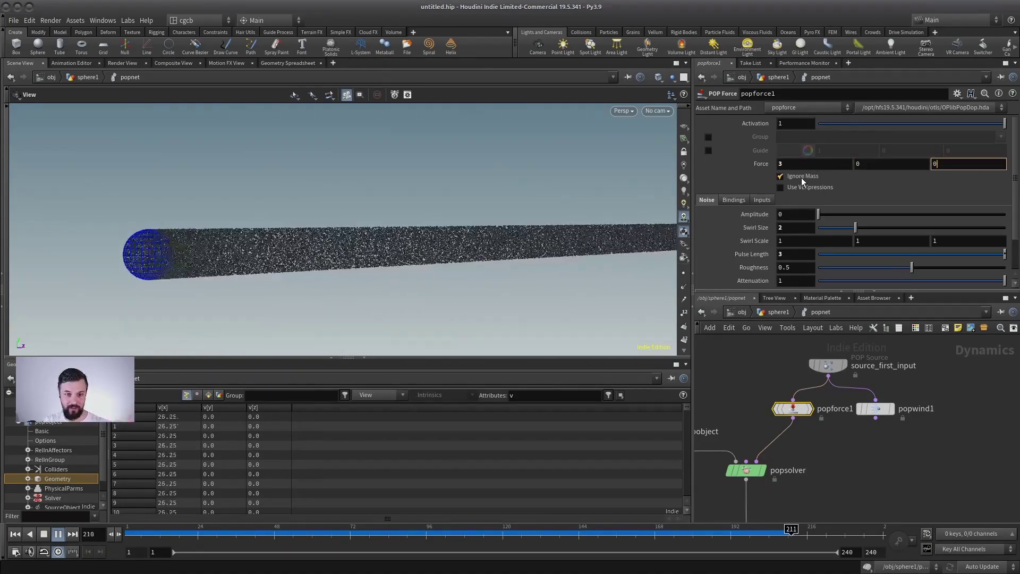
left_click(15, 534)
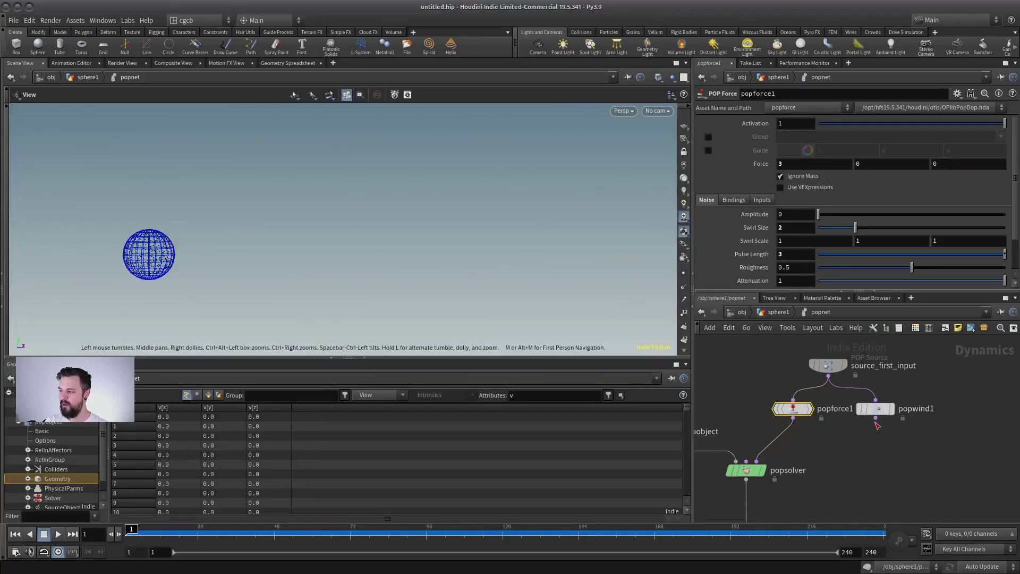
Step: Reconnect popwind1 to popsolver, set its noise amplitude to 0, and play the simulation
left_click_drag(876, 420, 757, 461)
left_click(876, 408)
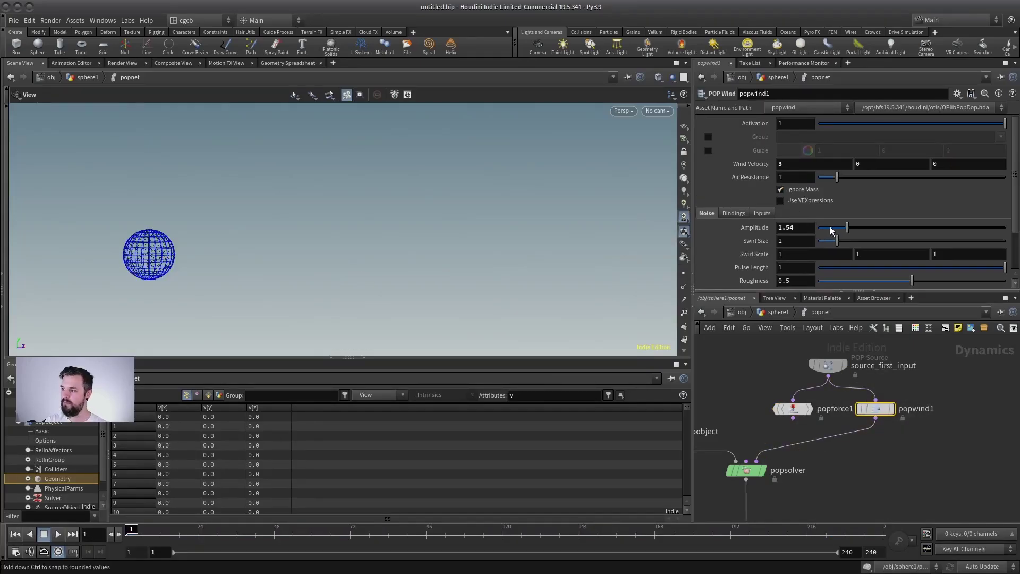
left_click(58, 534)
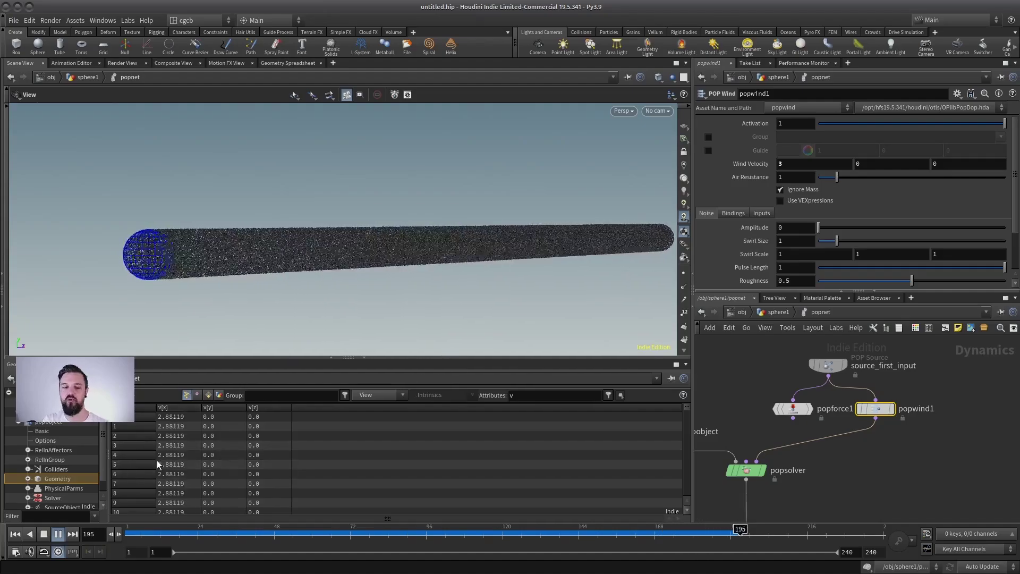
Step: Examine the particles' v values against popwind1's Wind Velocity components during playback, and stop the simulation
left_click(946, 164)
left_click(787, 164)
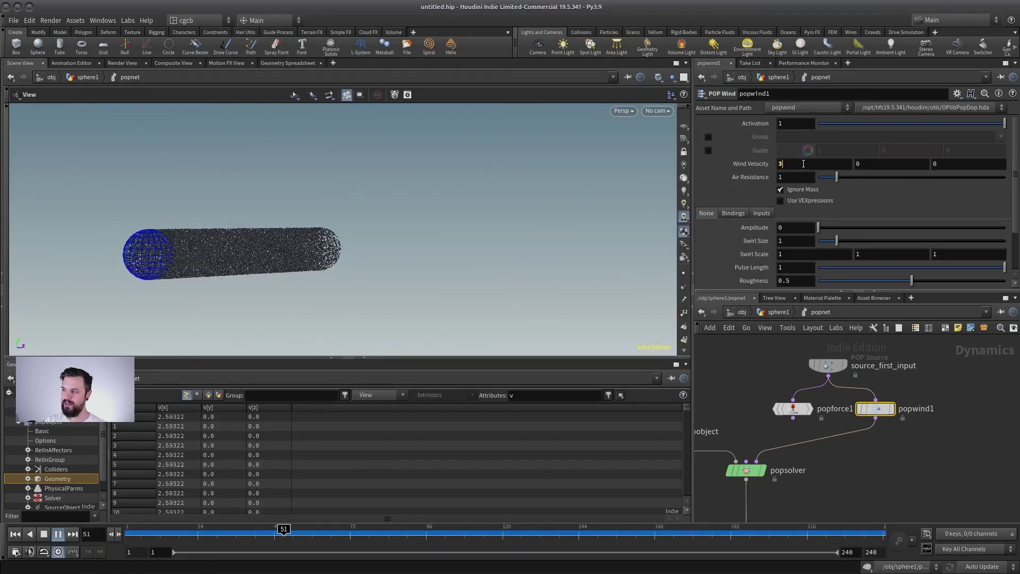
key("Tab")
key("Tab")
key("Tab")
key("Tab")
key("Tab")
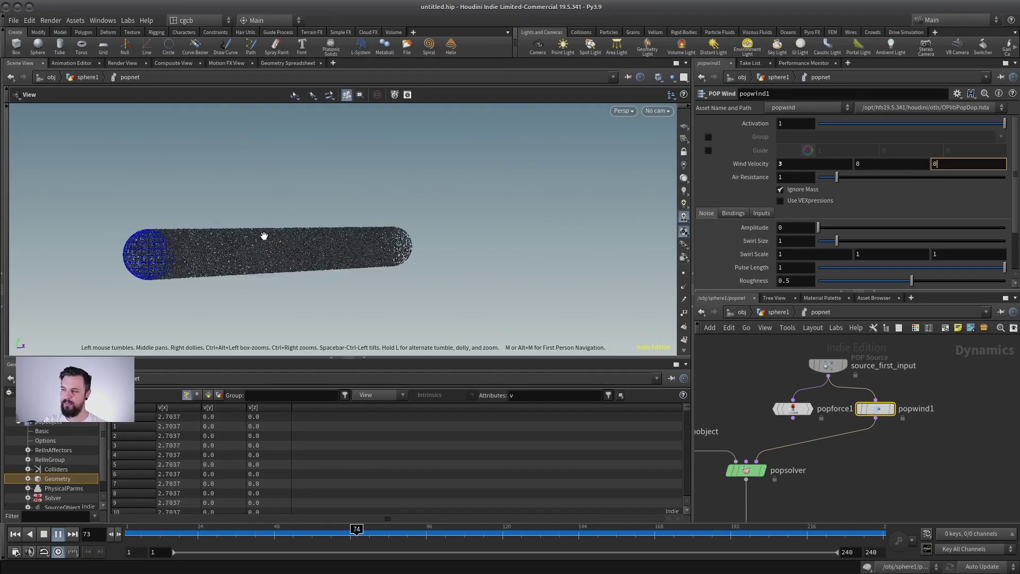
left_click(45, 534)
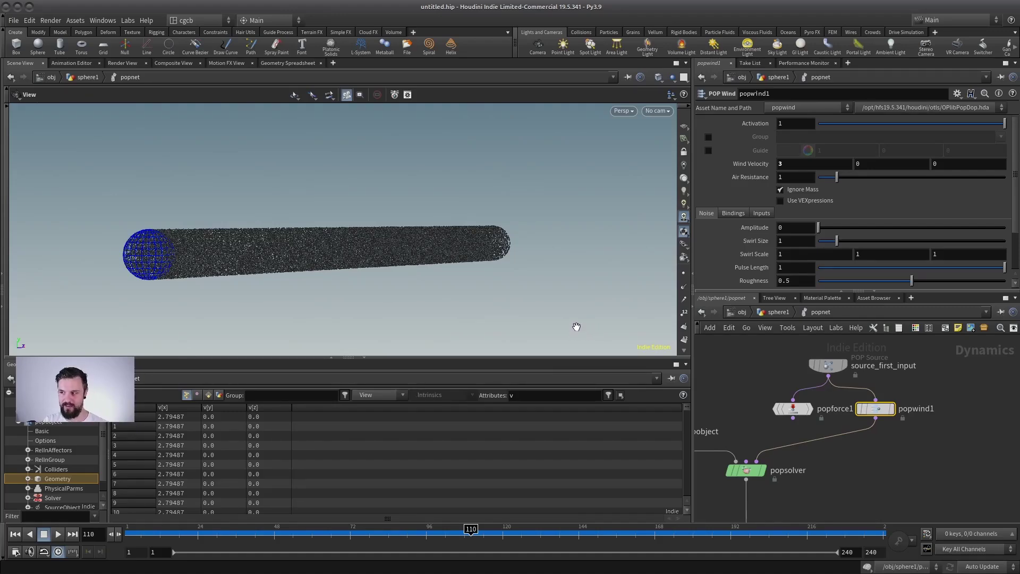
Step: Add a POP Curve Force node near popwind1 to examine its Treat As Wind and Air Resistance options, and delete it
middle_click_drag(887, 393, 868, 395)
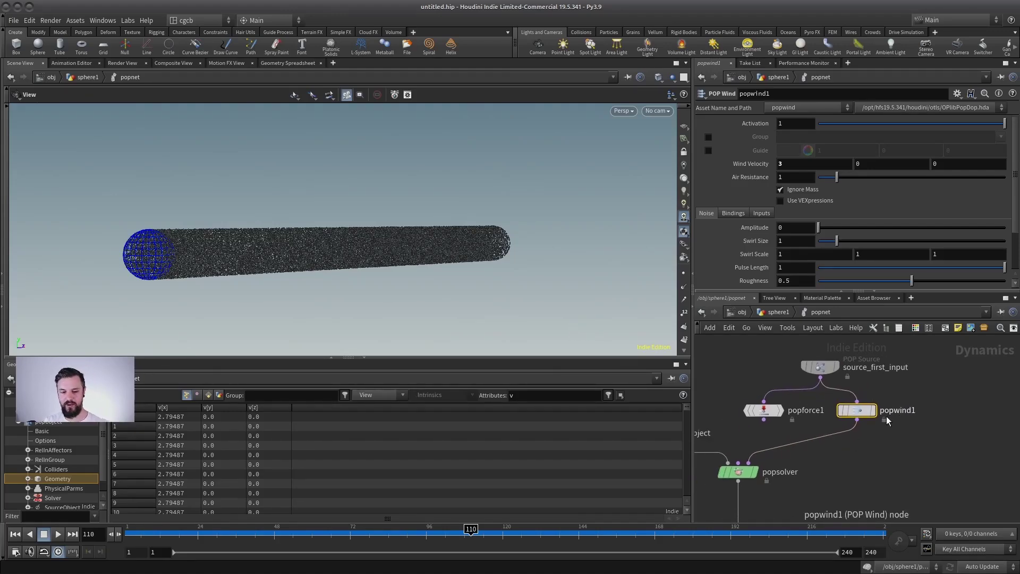
middle_click_drag(883, 426, 871, 442)
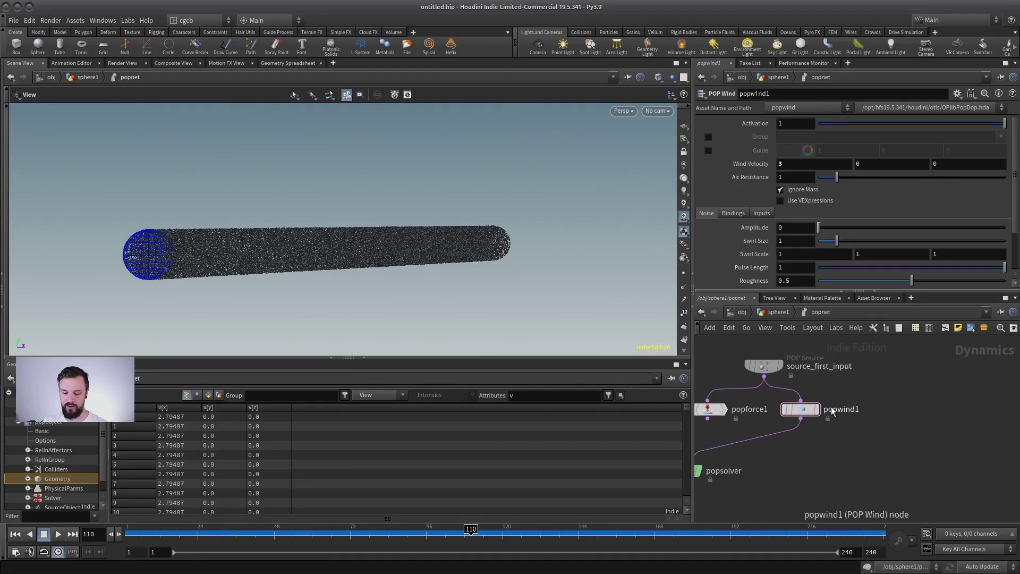
left_click(855, 428)
key("Tab")
type("pop")
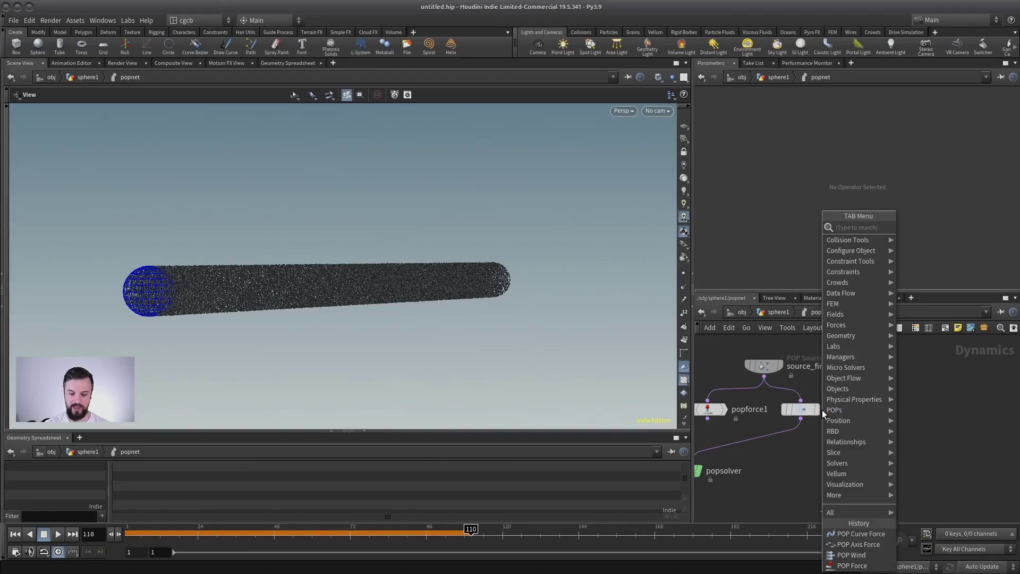
type(" win")
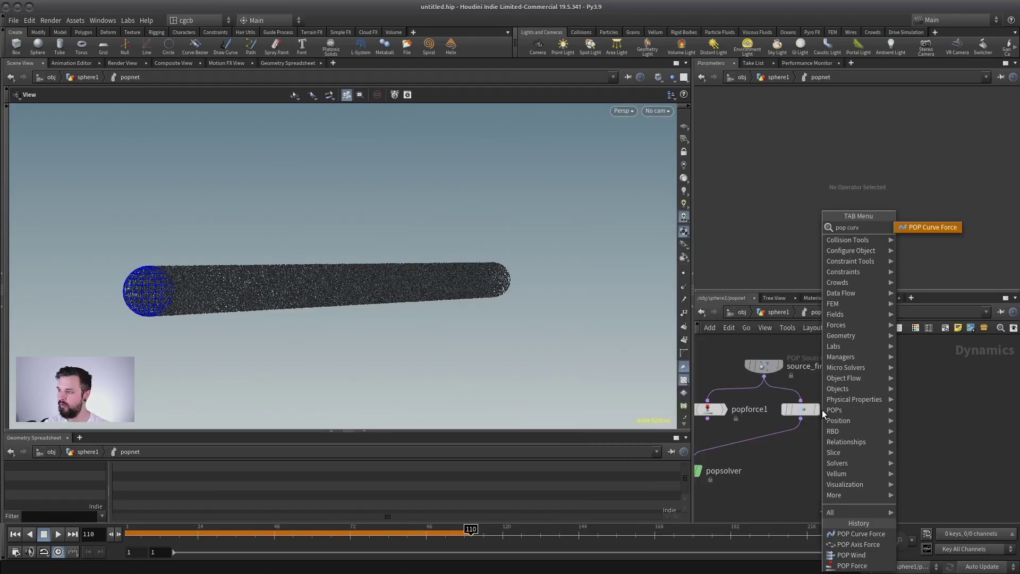
key("Return")
left_click(881, 447)
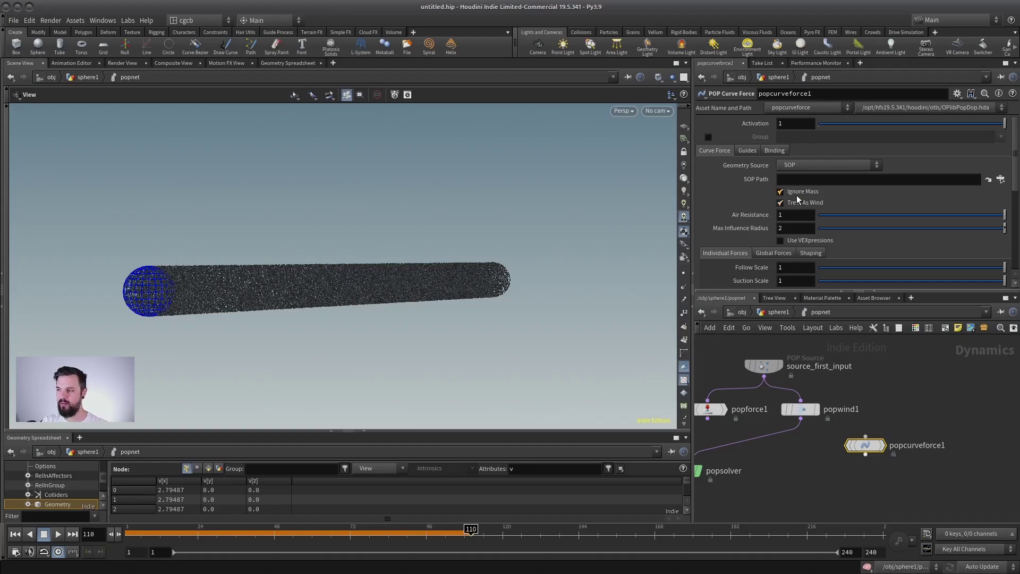
left_click_drag(865, 446, 886, 440)
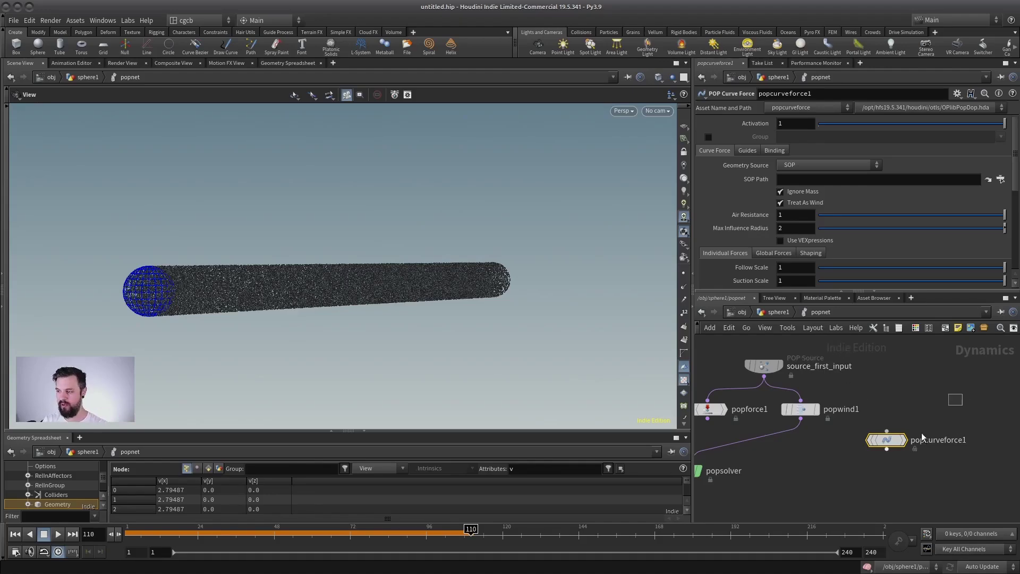
key("Delete")
key("h")
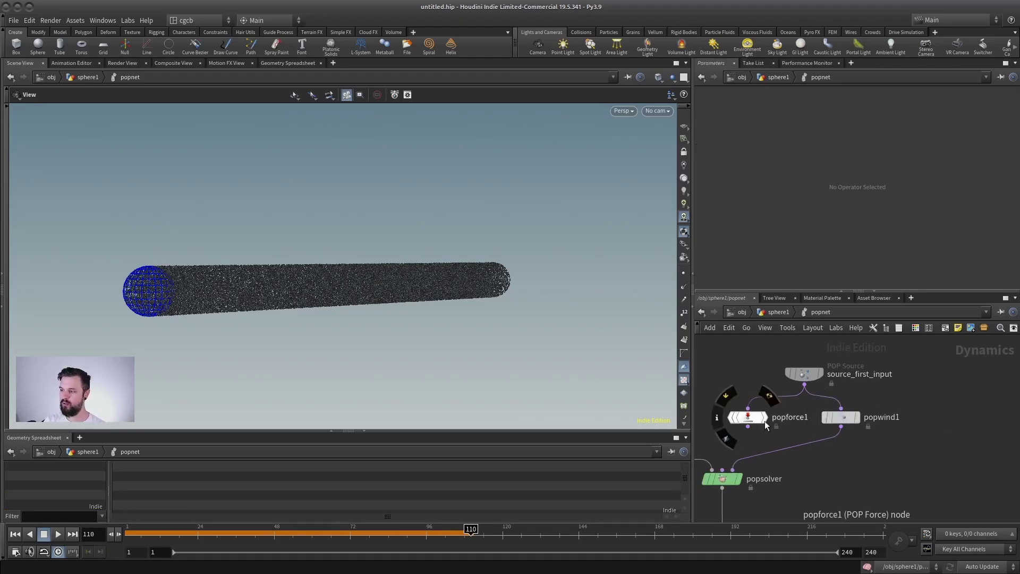
Step: Raise popwind1's noise amplitude, ending at 1.99, and replay the simulation from the first frame
left_click(773, 420)
left_click(859, 417)
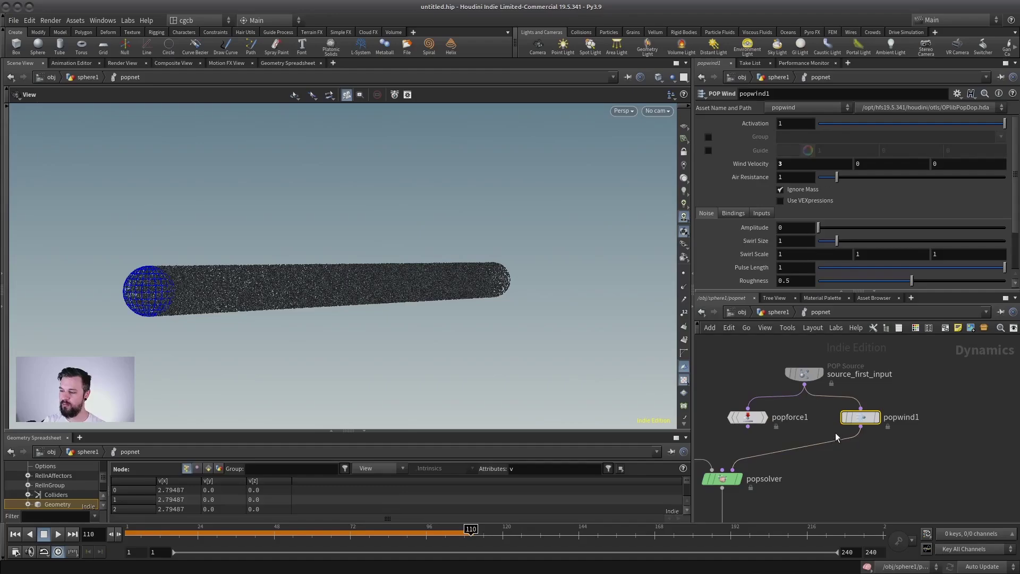
left_click(16, 534)
left_click(58, 534)
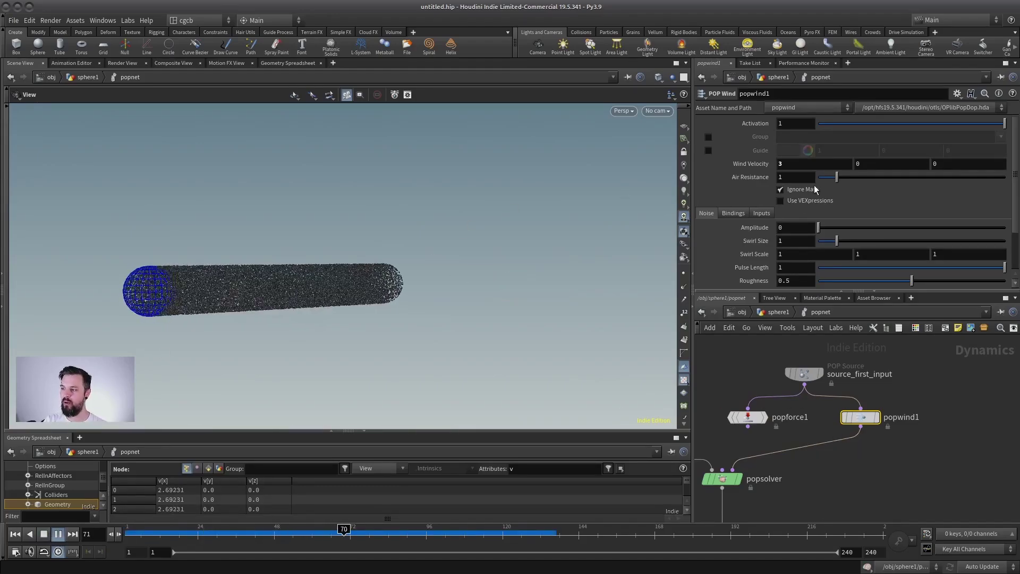
left_click_drag(819, 227, 866, 227)
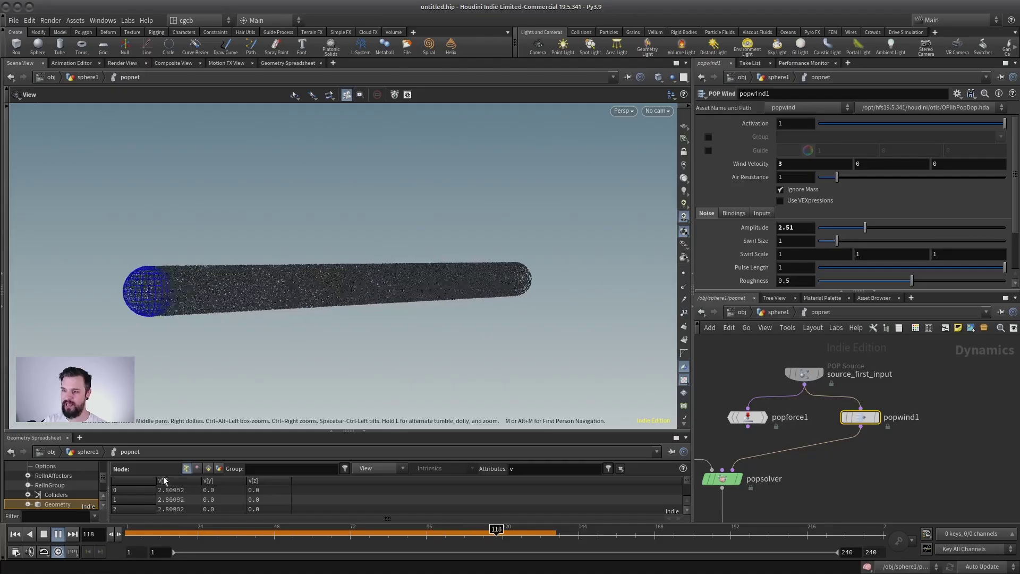
left_click(15, 534)
left_click(43, 534)
left_click(59, 534)
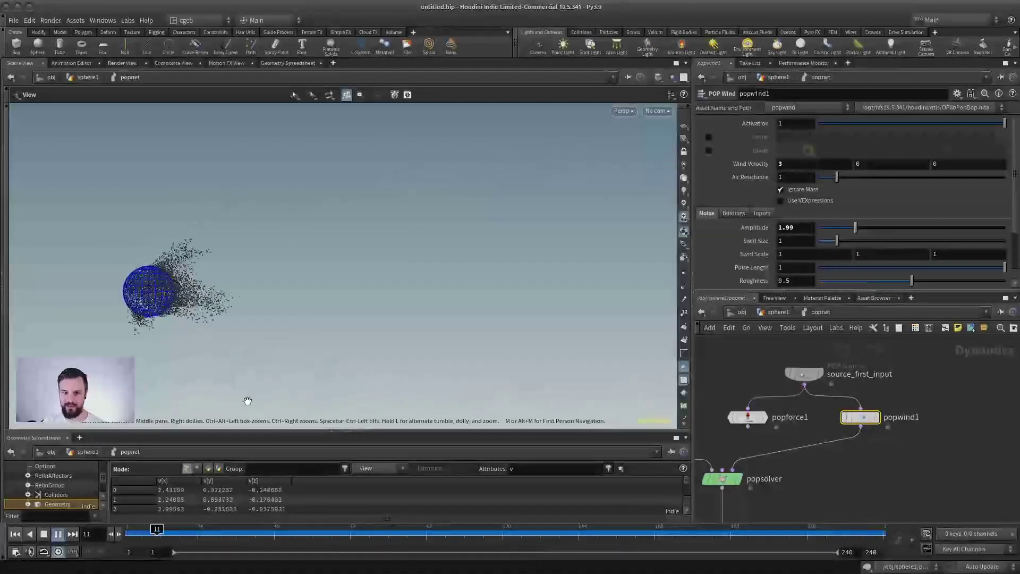
Step: Replay the simulation with popwind1 wired to popsolver from the first frame, and stop playback
left_click(43, 535)
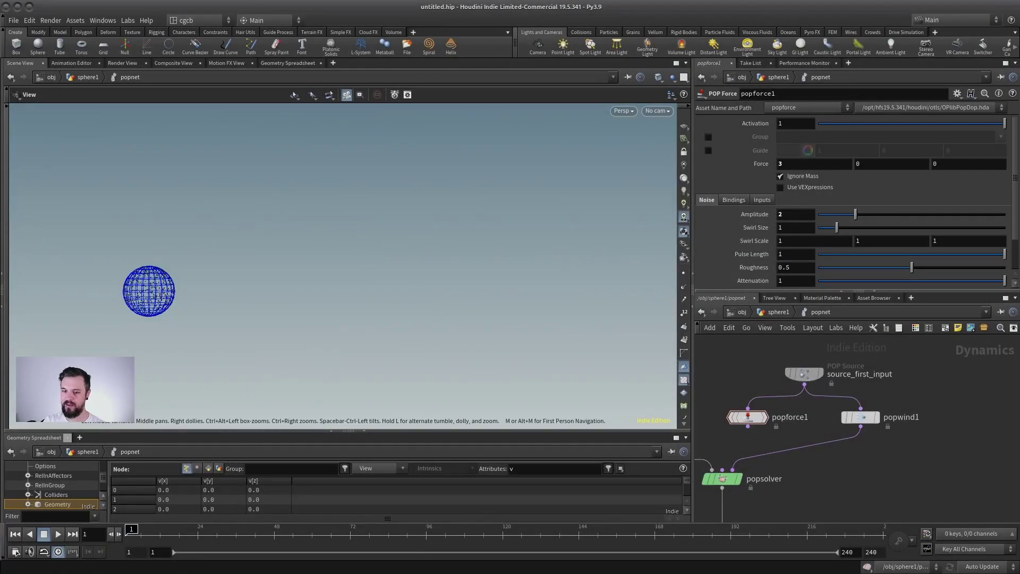
left_click(57, 534)
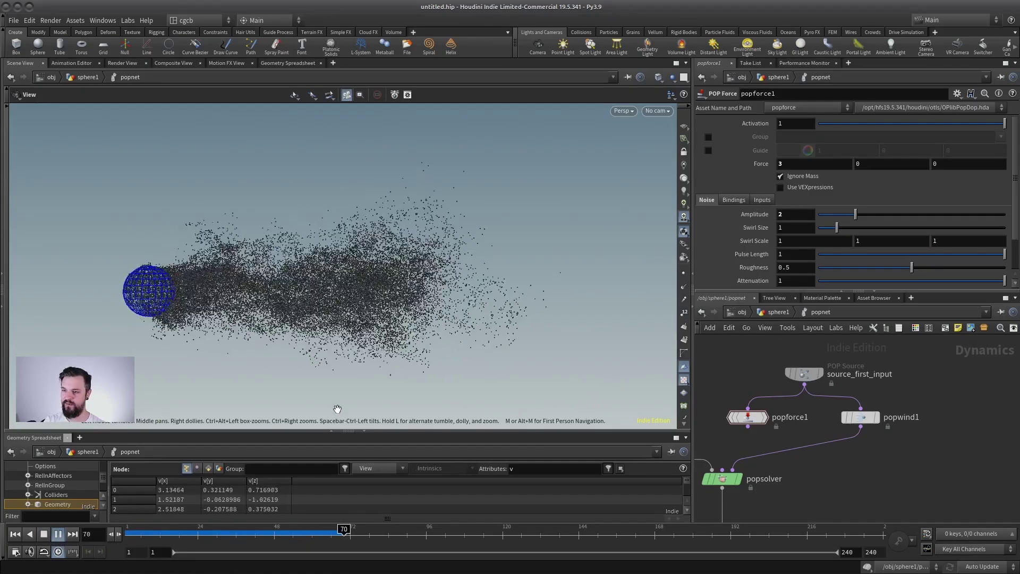
left_click(50, 535)
Step: Connect popforce1 to popsolver in place of popwind1 and play the simulation from the first frame
left_click_drag(749, 427, 733, 470)
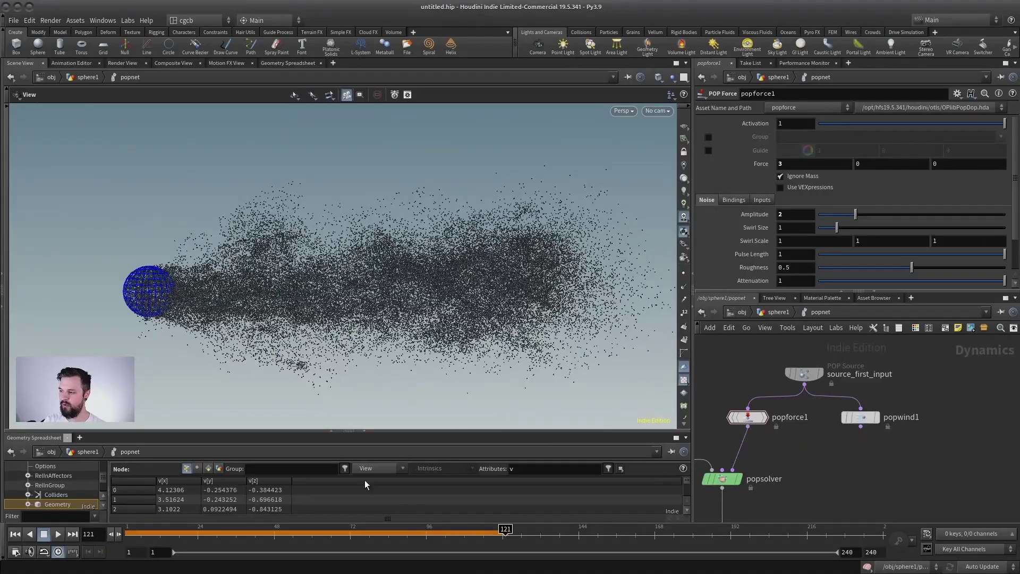
left_click(15, 535)
left_click(58, 534)
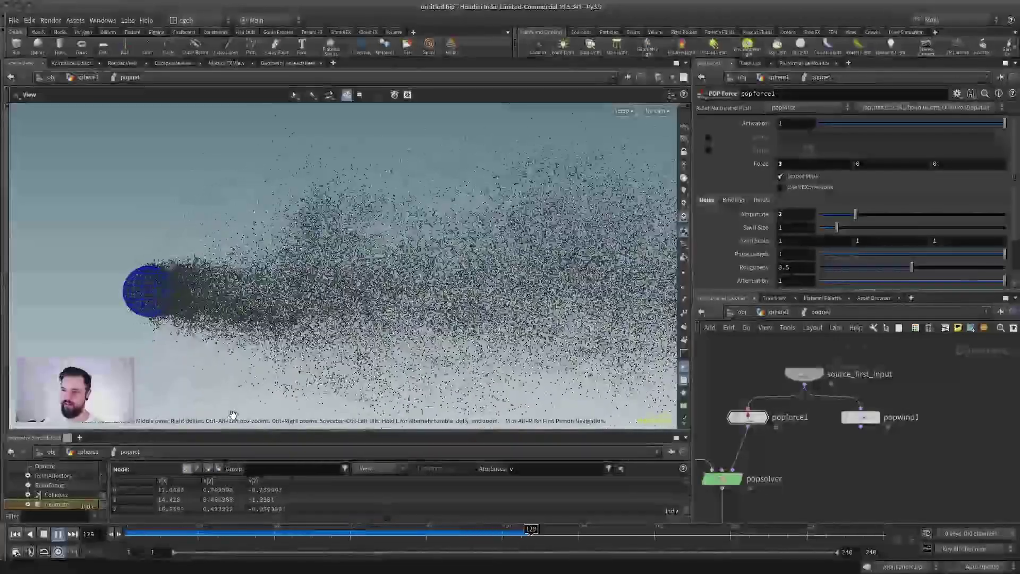
Step: Reconnect popwind1 to popsolver in place of popforce1, replay the simulation, and stop it
left_click(374, 531)
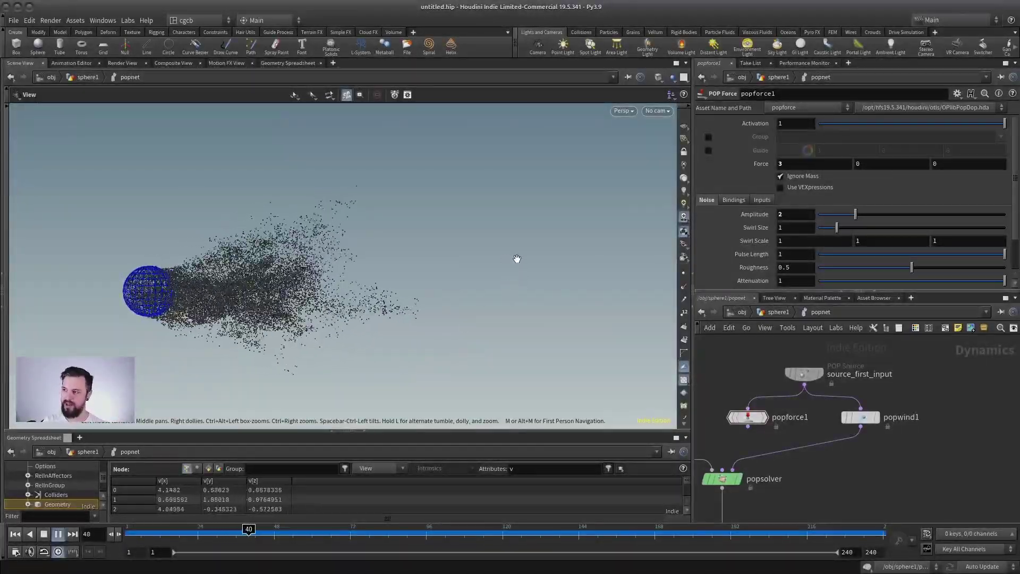
left_click(45, 534)
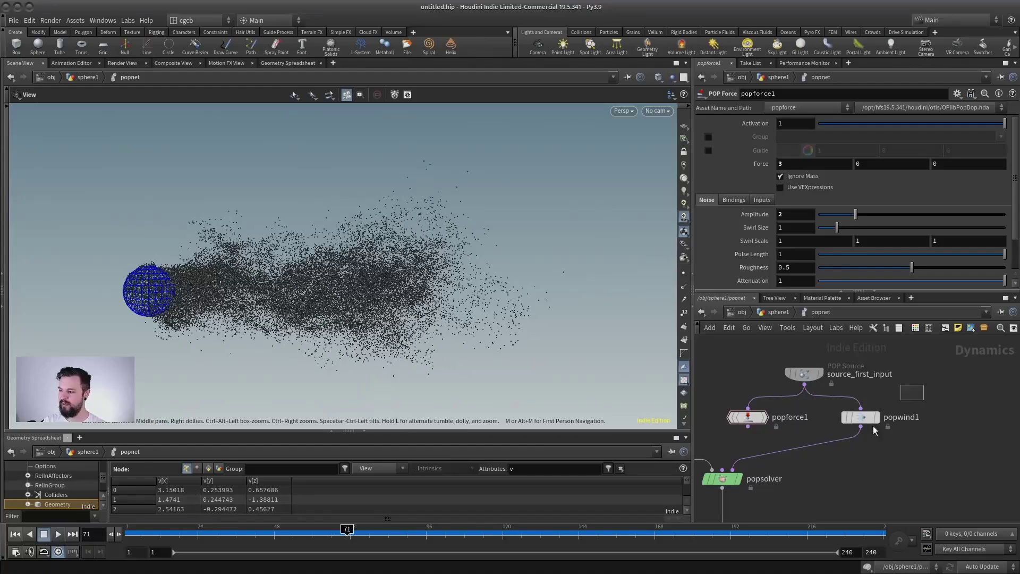
Step: Return to the first frame and set popwind1's X Wind Velocity and noise amplitude to 0
left_click(860, 417)
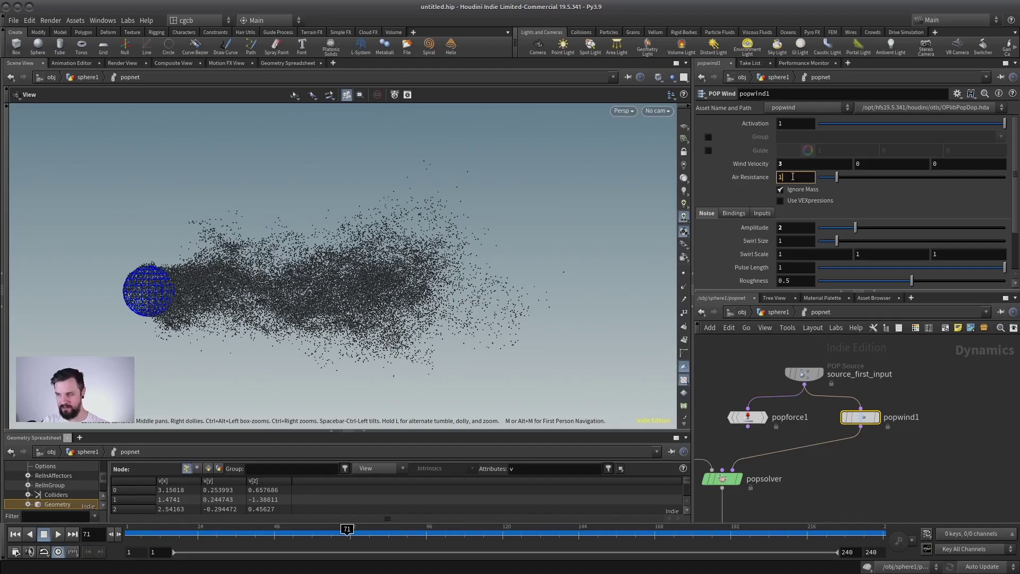
left_click(15, 534)
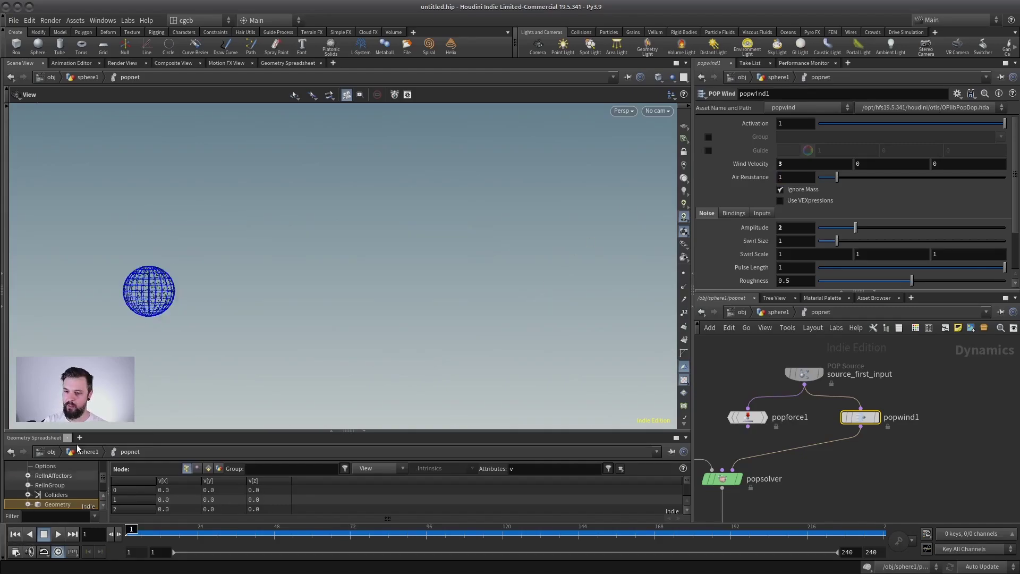
left_click(781, 163)
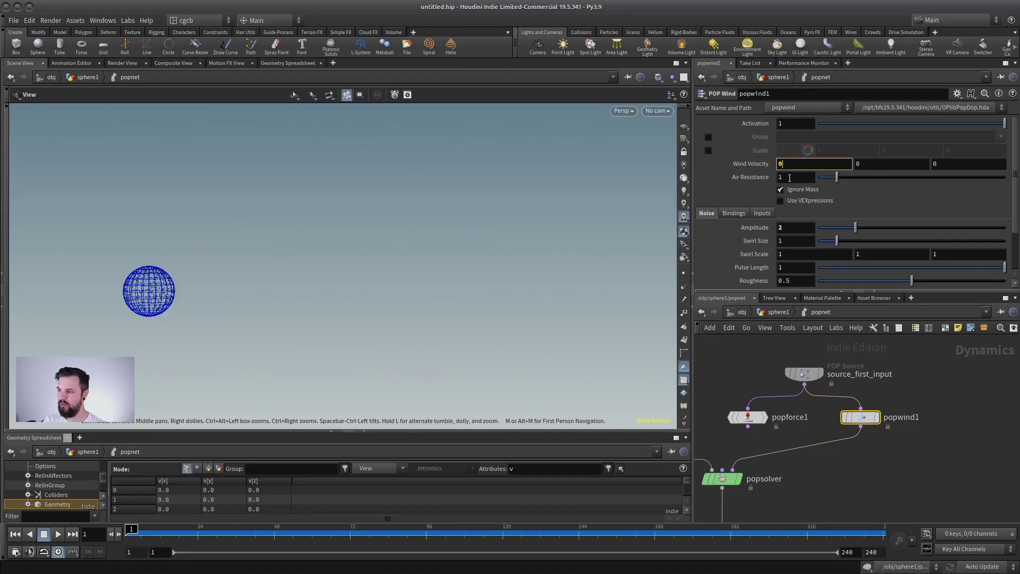
key("Return")
left_click_drag(830, 228, 816, 228)
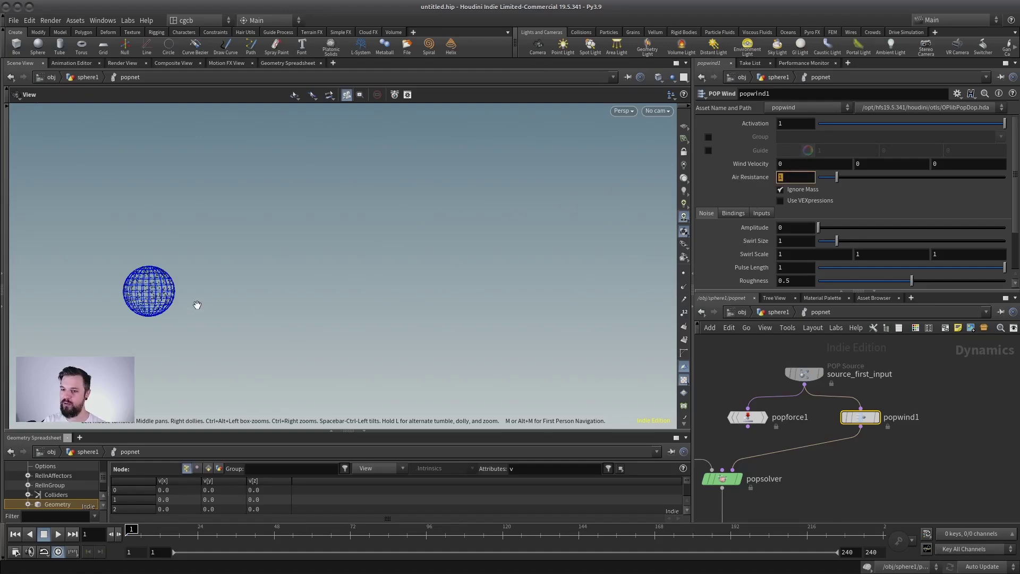
Step: Insert popforce1 between popwind1 and popsolver, play the simulation, and stop it
left_click_drag(766, 419, 867, 460)
left_click(58, 534)
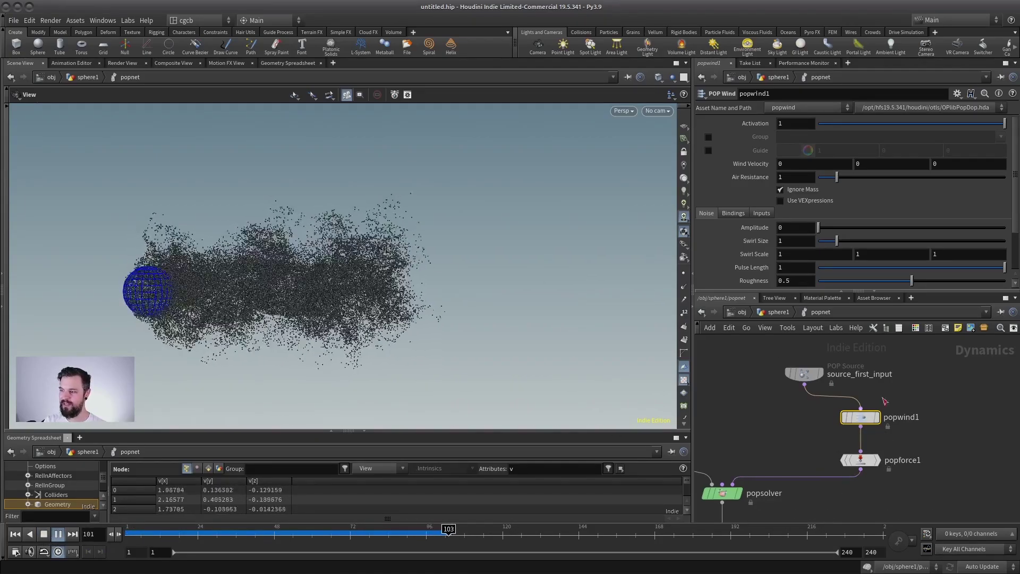
left_click_drag(861, 417, 869, 417)
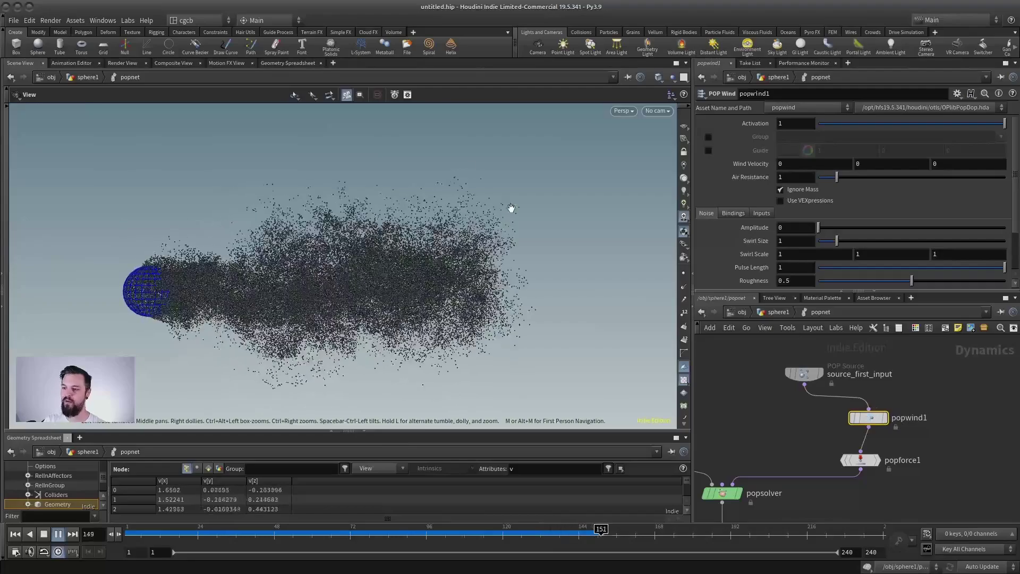
left_click(44, 535)
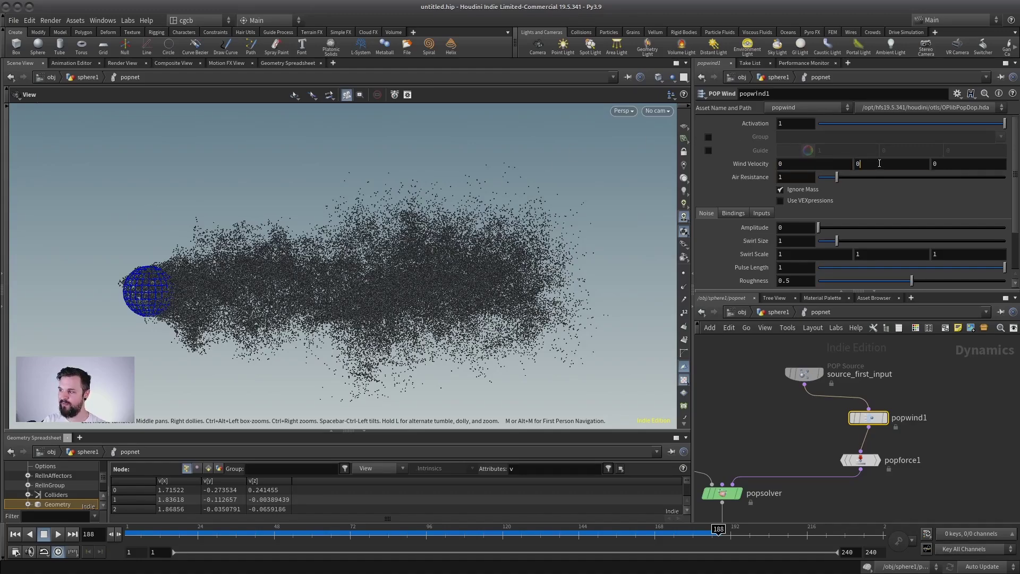
Step: Pull popforce1 out of the chain, set popwind1's X Wind Velocity to 6, and play the simulation from the first frame
key("shift+Tab")
key("Tab")
key("Tab")
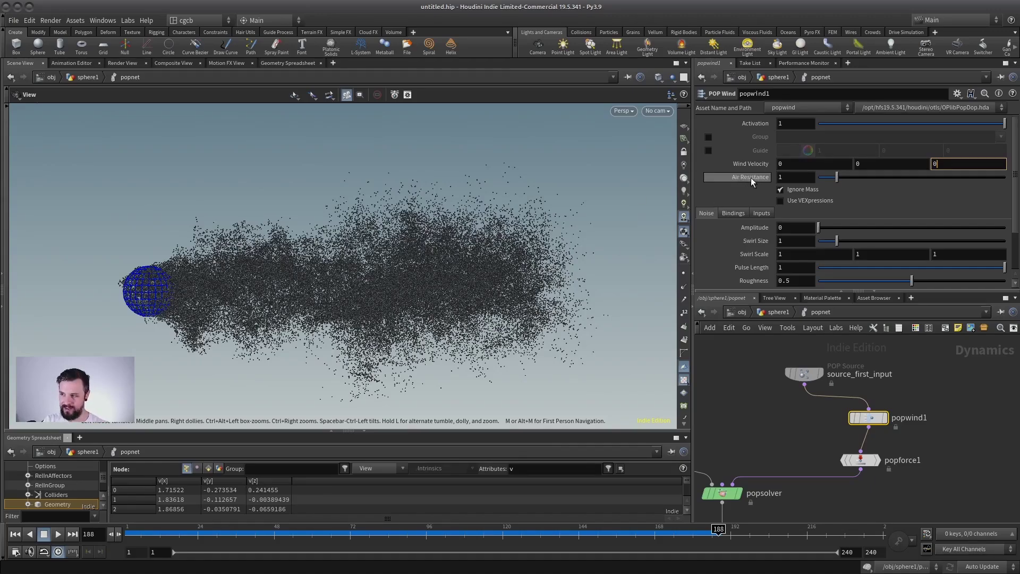
left_click_drag(862, 460, 736, 415)
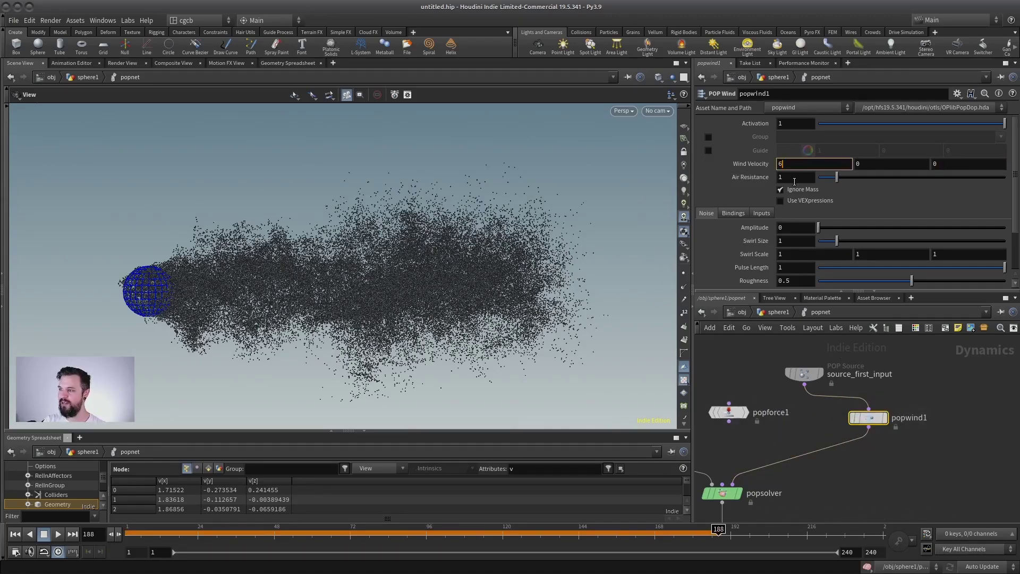
left_click(16, 534)
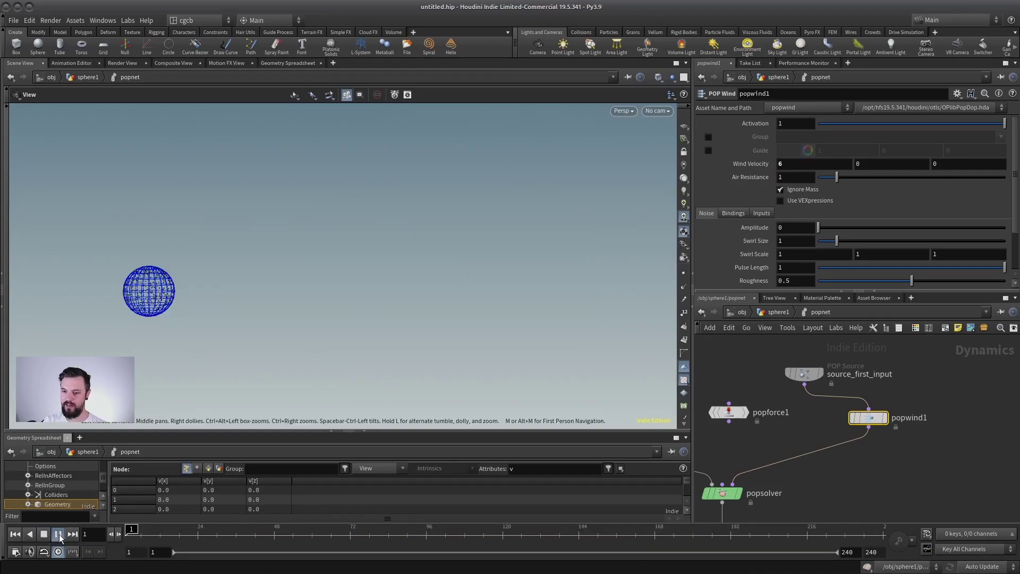
Step: Raise popwind1's noise amplitude to 1.17 during playback, compare the particles' v values with its Wind Velocity, and stop the simulation
mouse_move(821, 228)
left_mouse_down()
mouse_move(830, 241)
mouse_move(840, 227)
left_mouse_up()
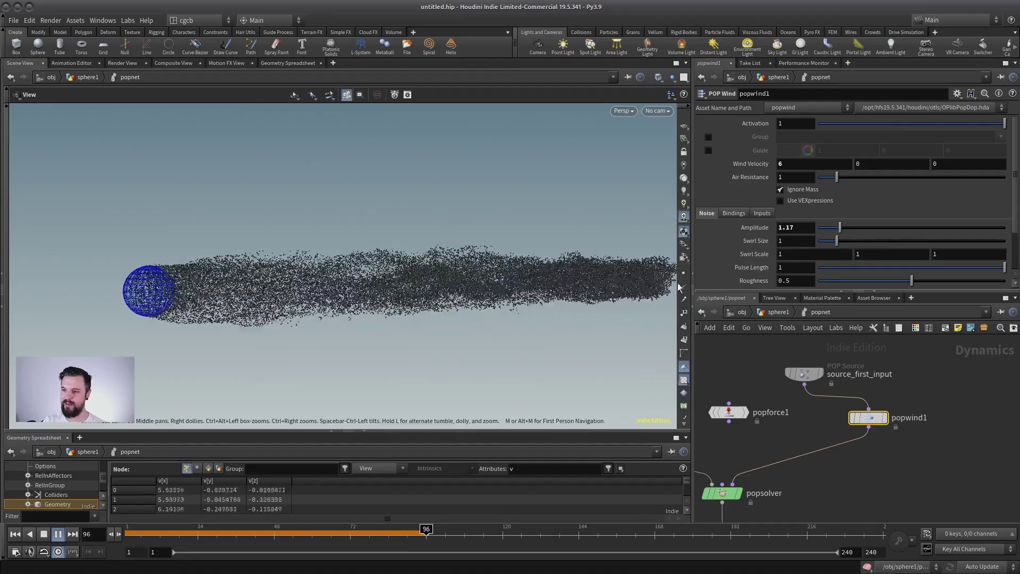
left_click(760, 178)
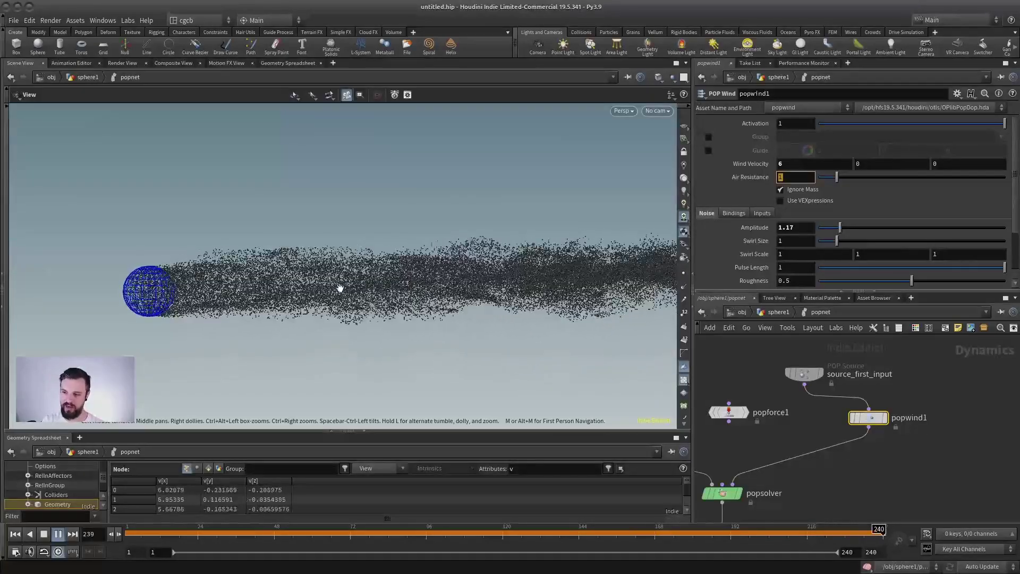
left_click(790, 164)
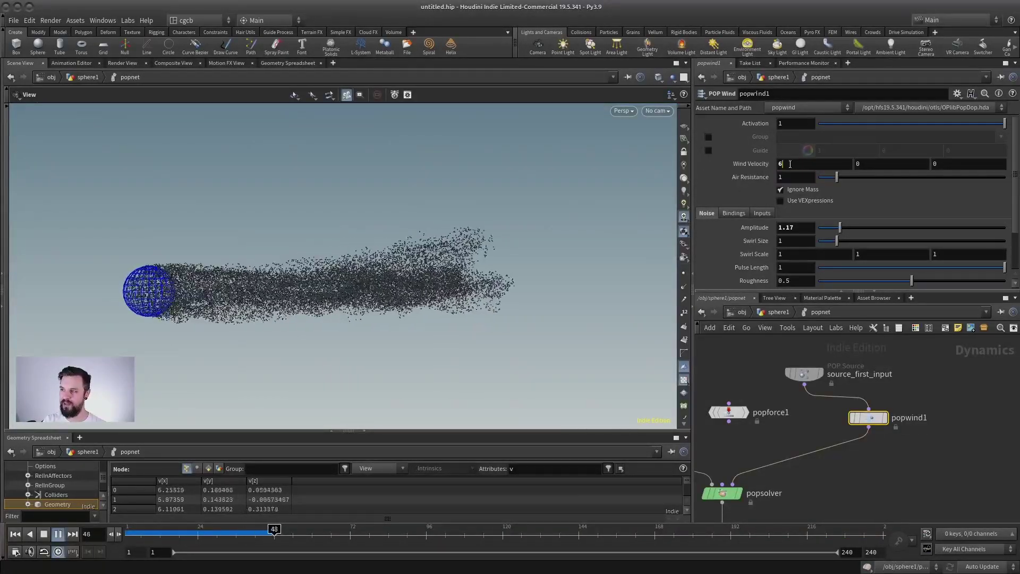
left_click(55, 535)
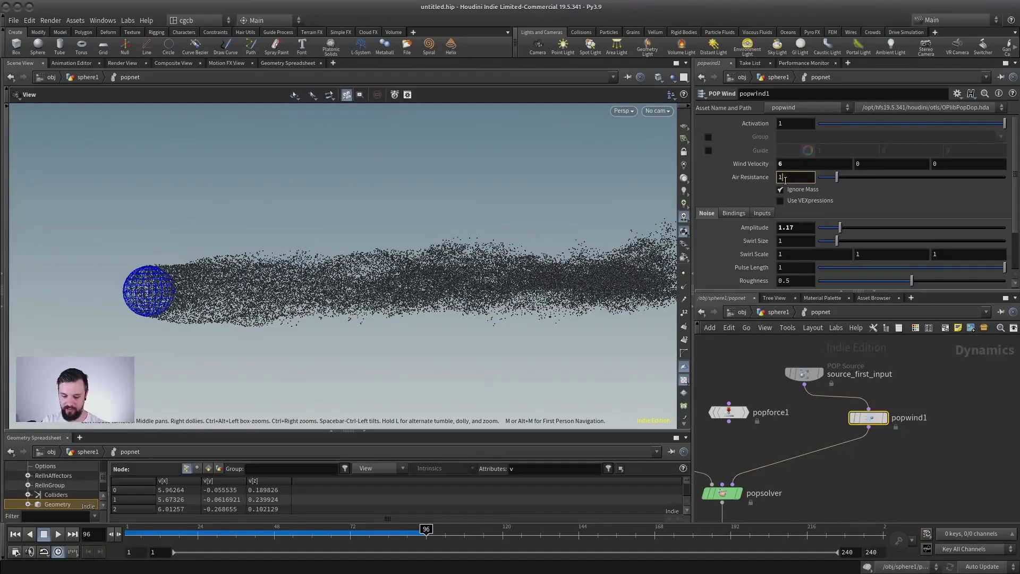
Step: Set popwind1's Air Resistance to 10, replay the simulation from the first frame, and examine its Wind Velocity components
key("Return")
left_click(15, 534)
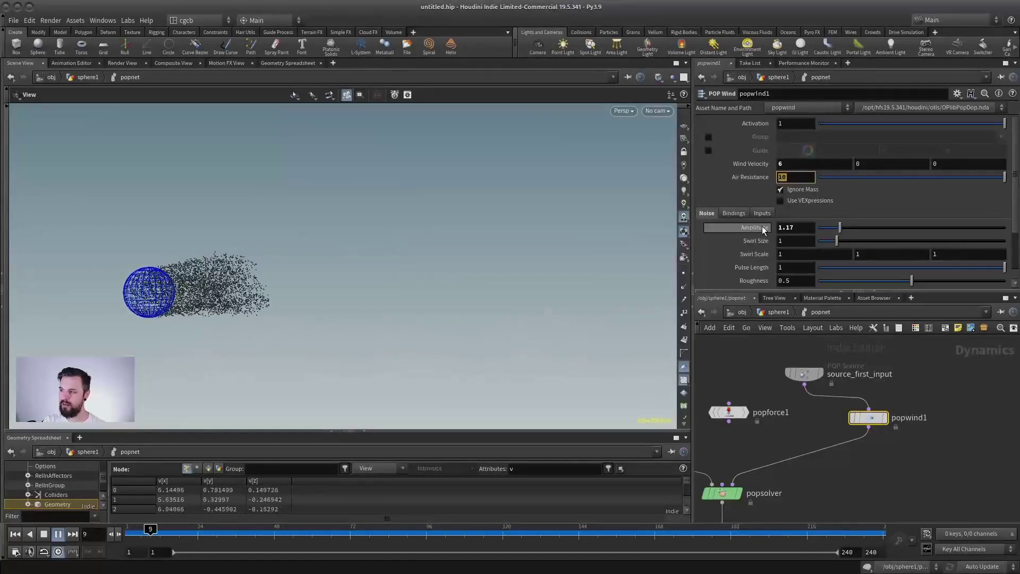
left_click(791, 163)
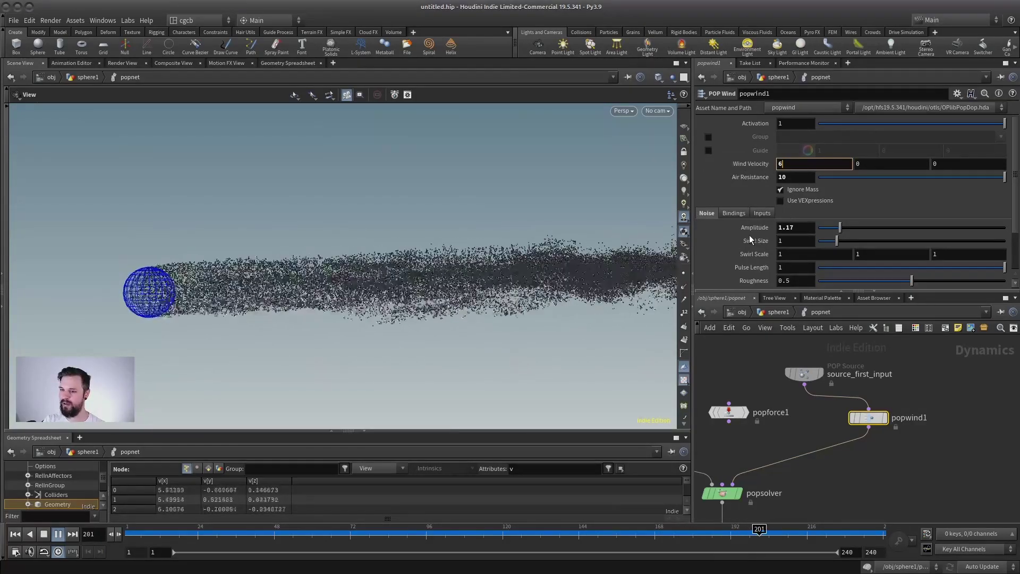
key("Return")
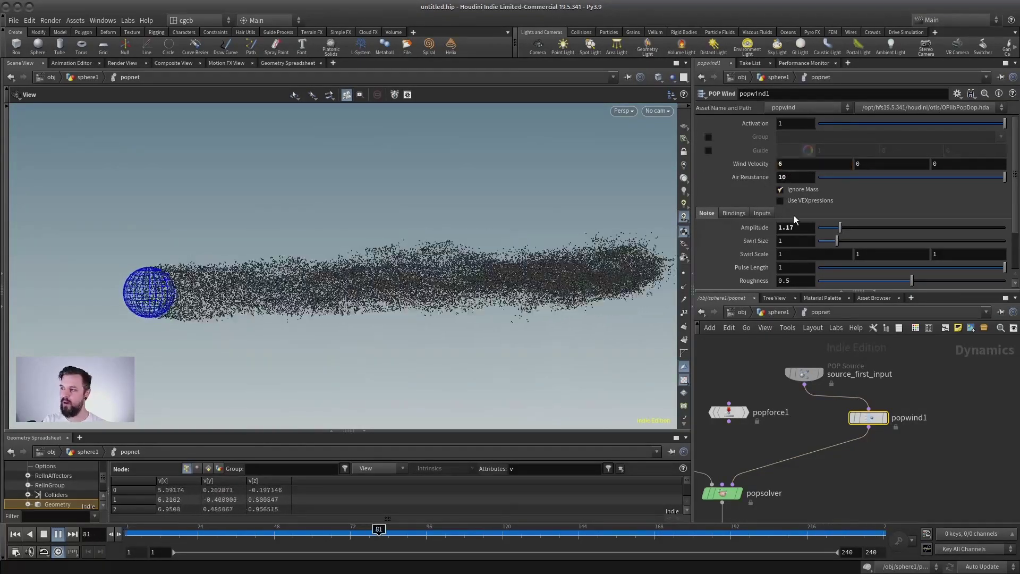
key("Tab")
key("Tab")
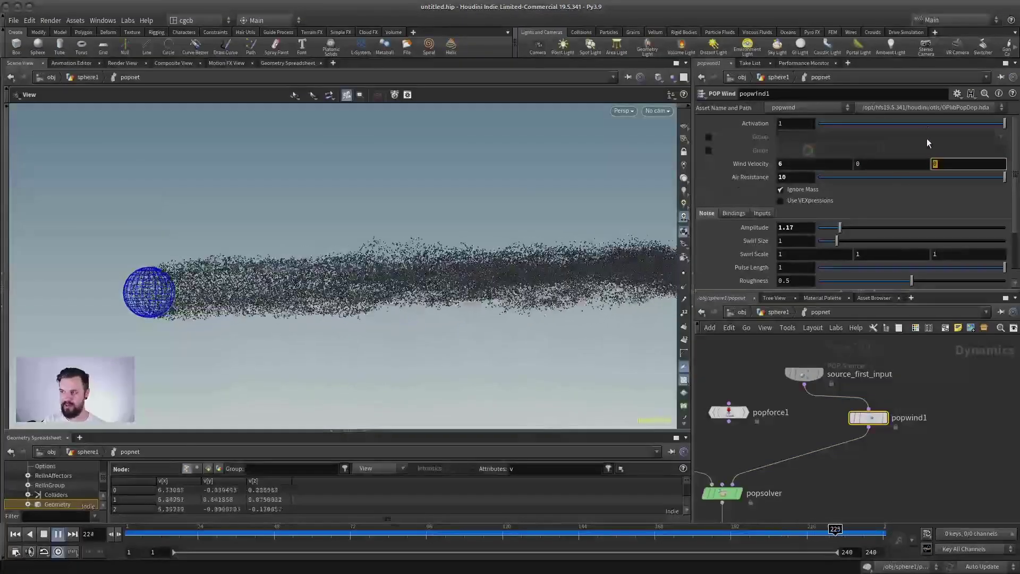
left_click(784, 176)
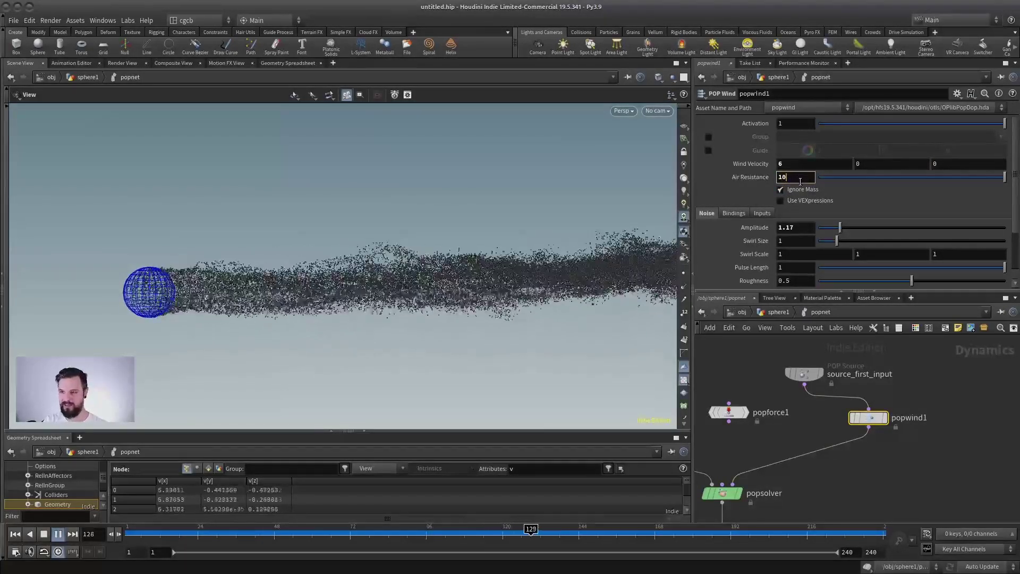
Step: Reposition popwind1 directly below source_first_input in the network
left_click_drag(881, 421, 830, 432)
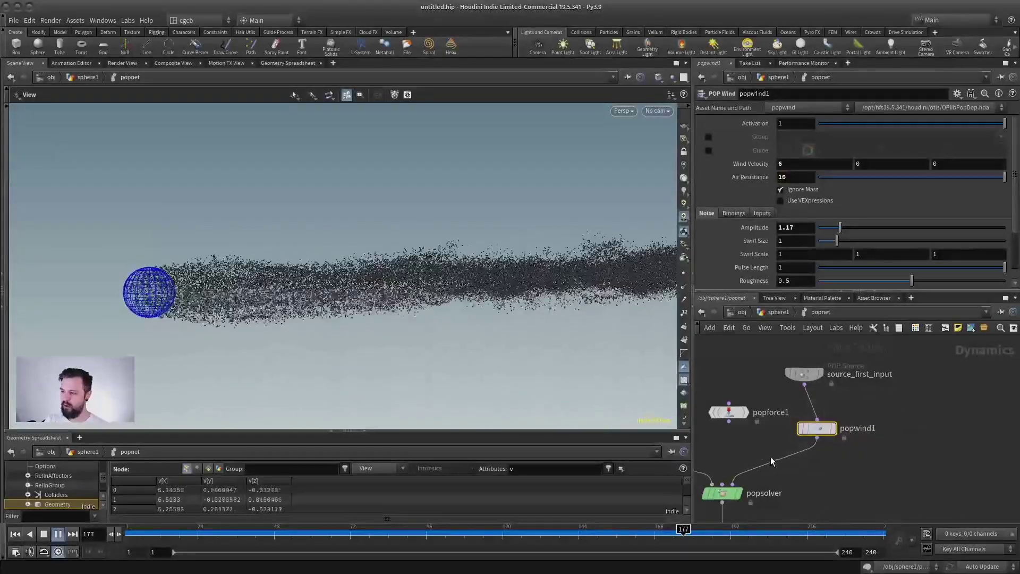
left_click_drag(757, 401, 711, 438)
left_click_drag(817, 428, 804, 432)
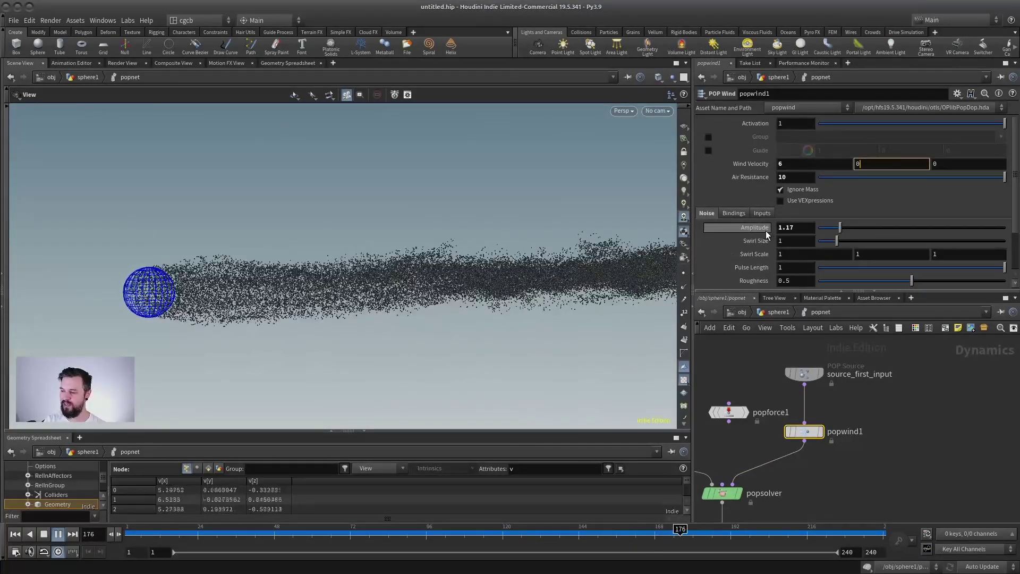
left_click_drag(804, 432, 825, 432)
key("ctrl+z")
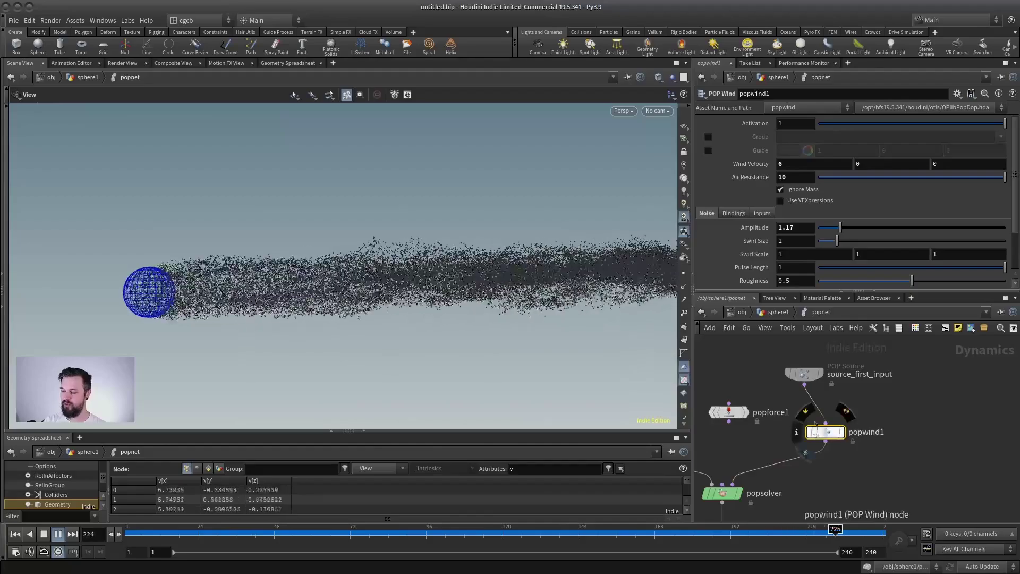
key("ctrl+shift+z")
key("ctrl+z")
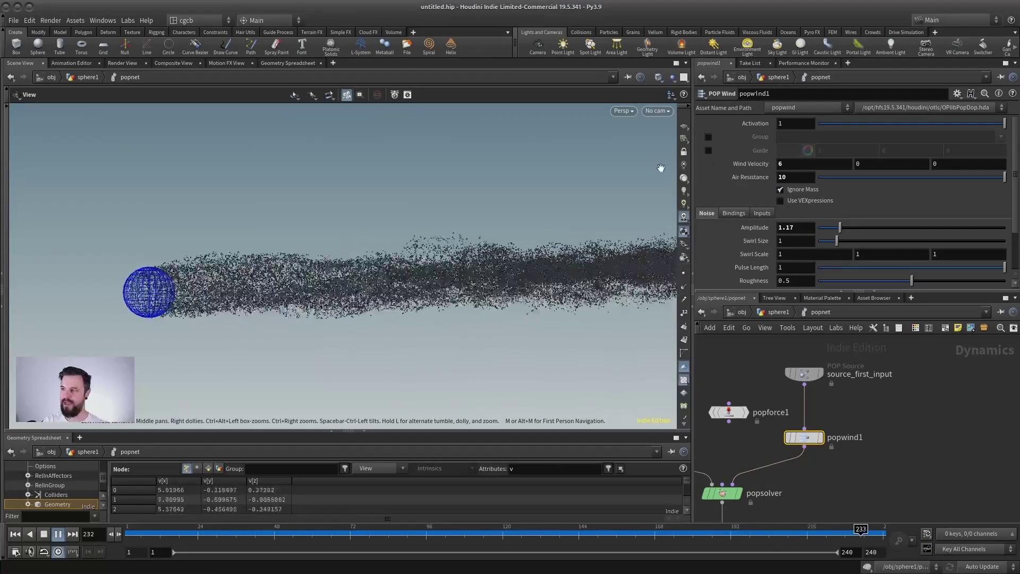
Step: Set popwind1's Air Resistance to 0.1 and replay the simulation from the first frame
left_click(764, 178)
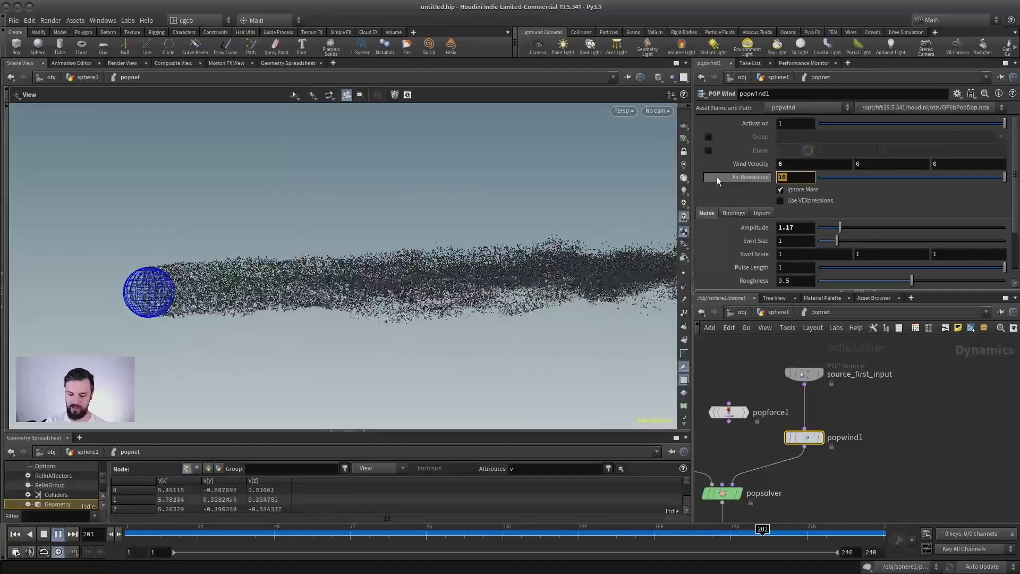
type(".1")
key("Return")
left_click(16, 535)
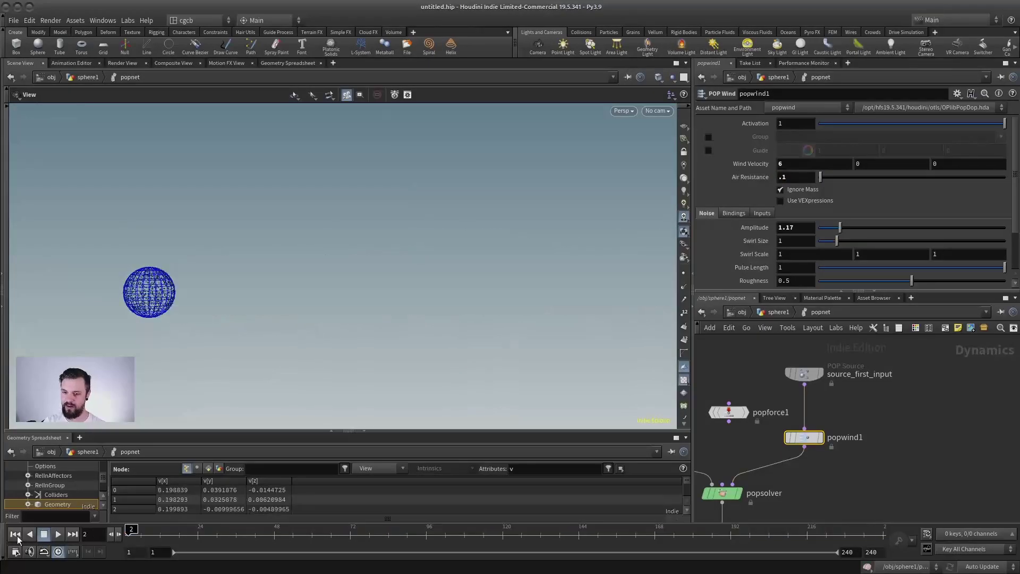
left_click(59, 535)
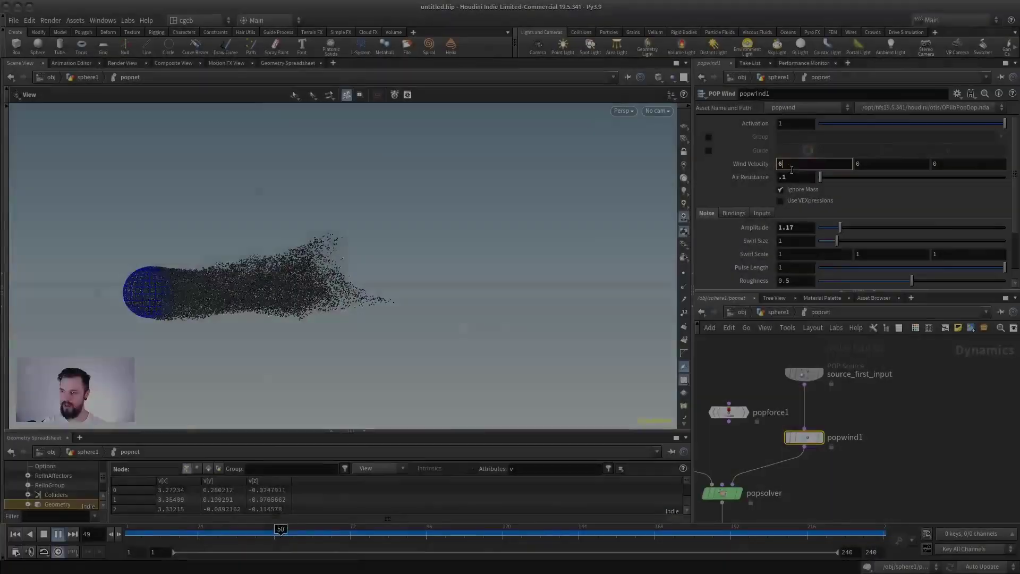
Step: Arrange popforce1 and popwind1 side by side in the network and select each in turn to compare their parameters
left_click(797, 177)
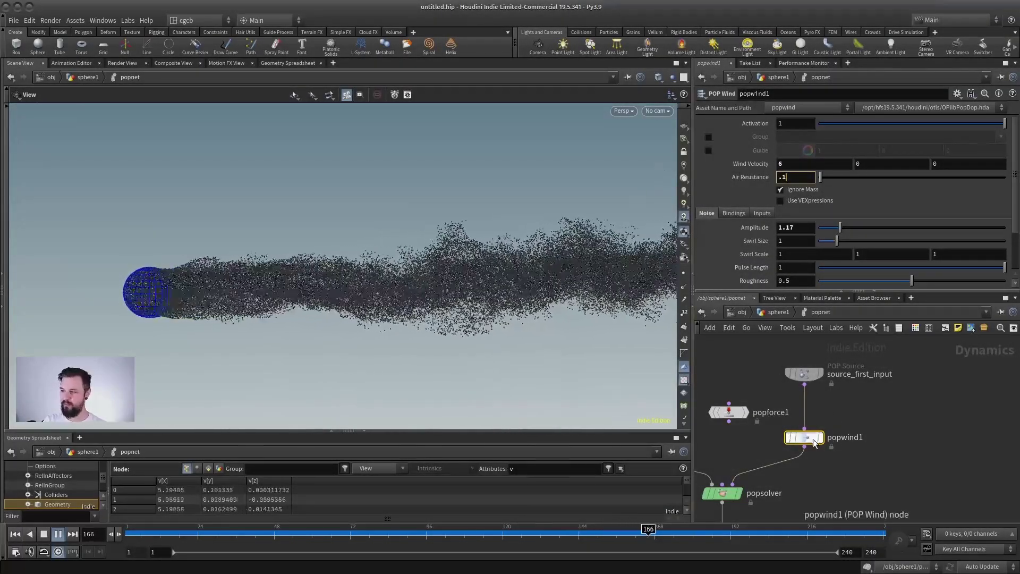
left_click_drag(815, 442, 855, 429)
left_click_drag(730, 412, 751, 423)
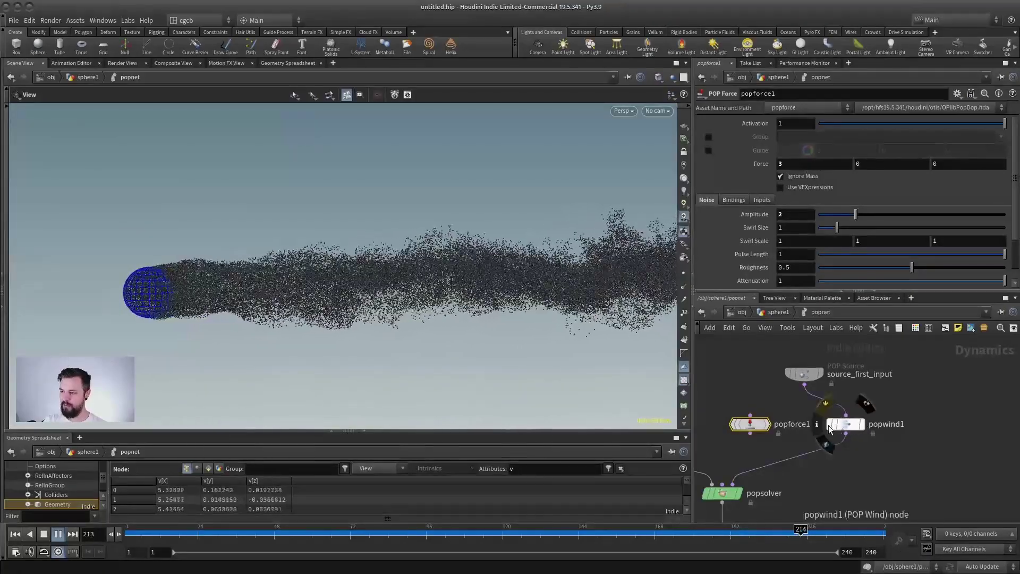
left_click(831, 430)
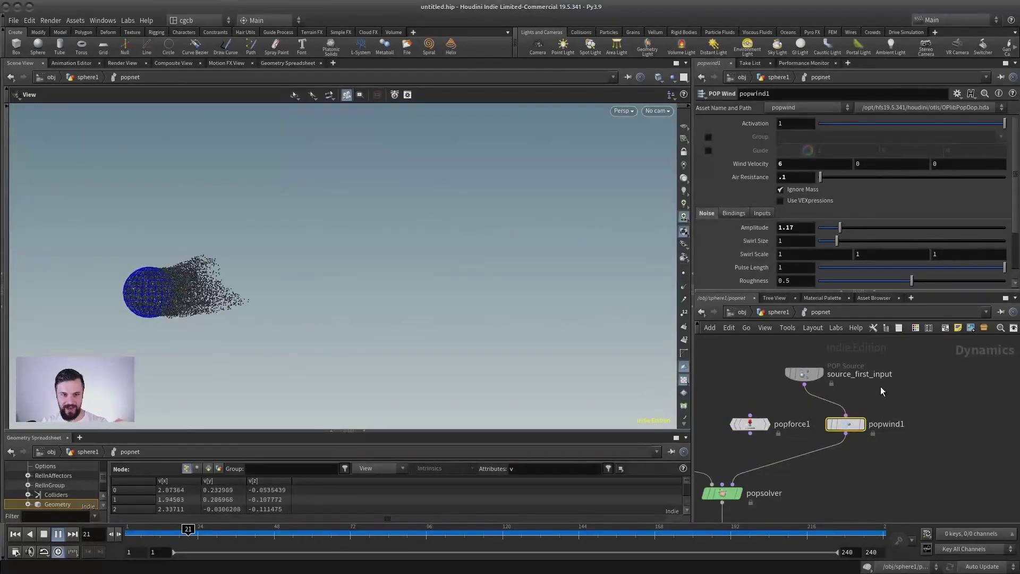
left_click(760, 424)
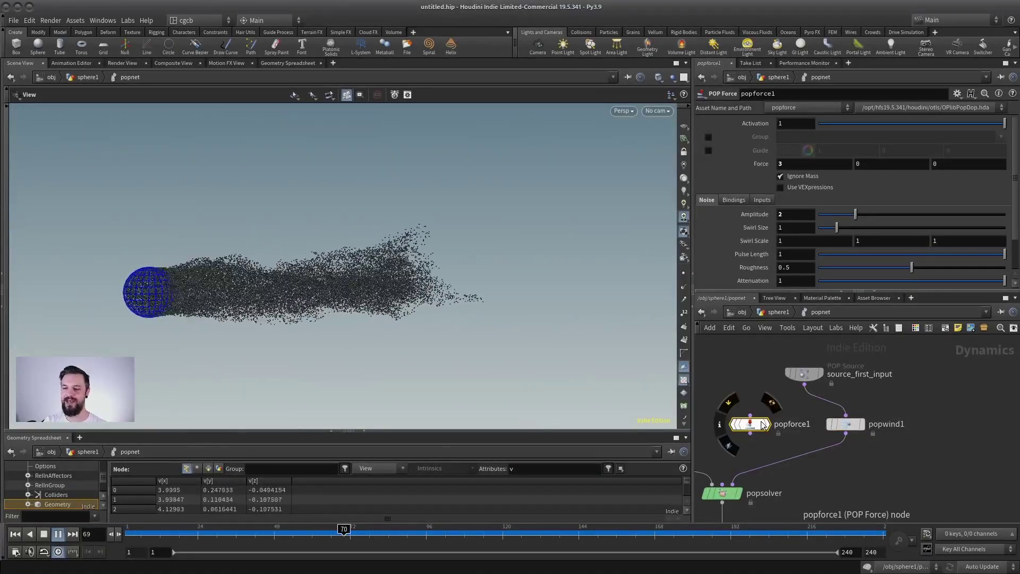